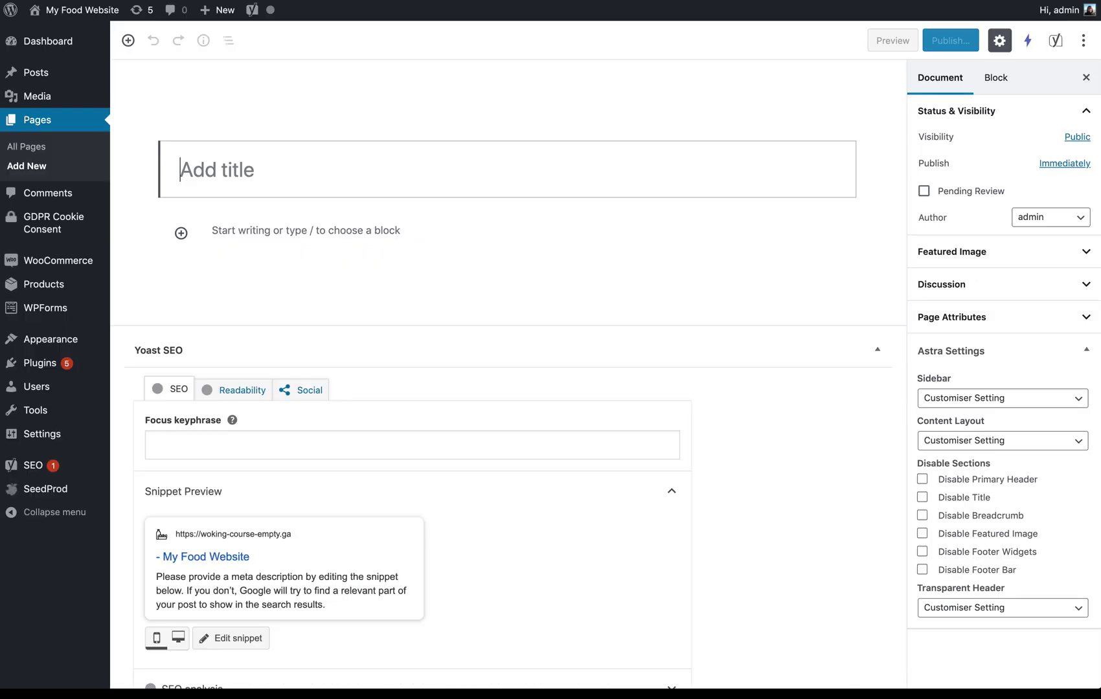
Step: Title the page 'Example page' and insert a CoBlocks Hero block below it
{"action": "type", "text": "Exampl"}
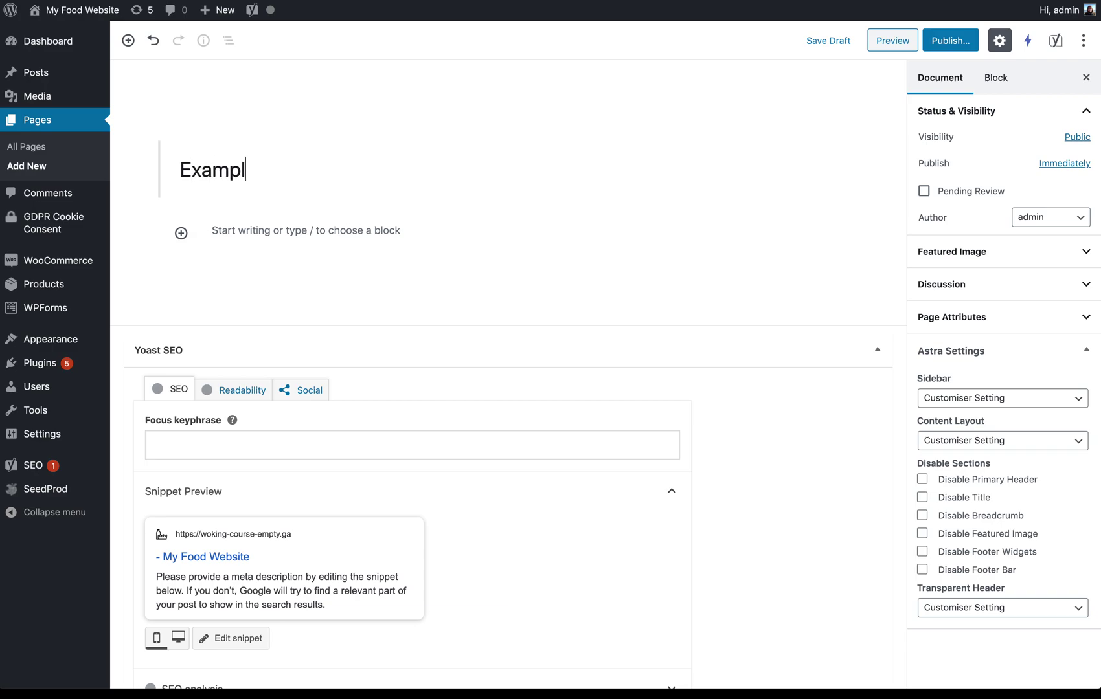
{"action": "type", "text": "e page"}
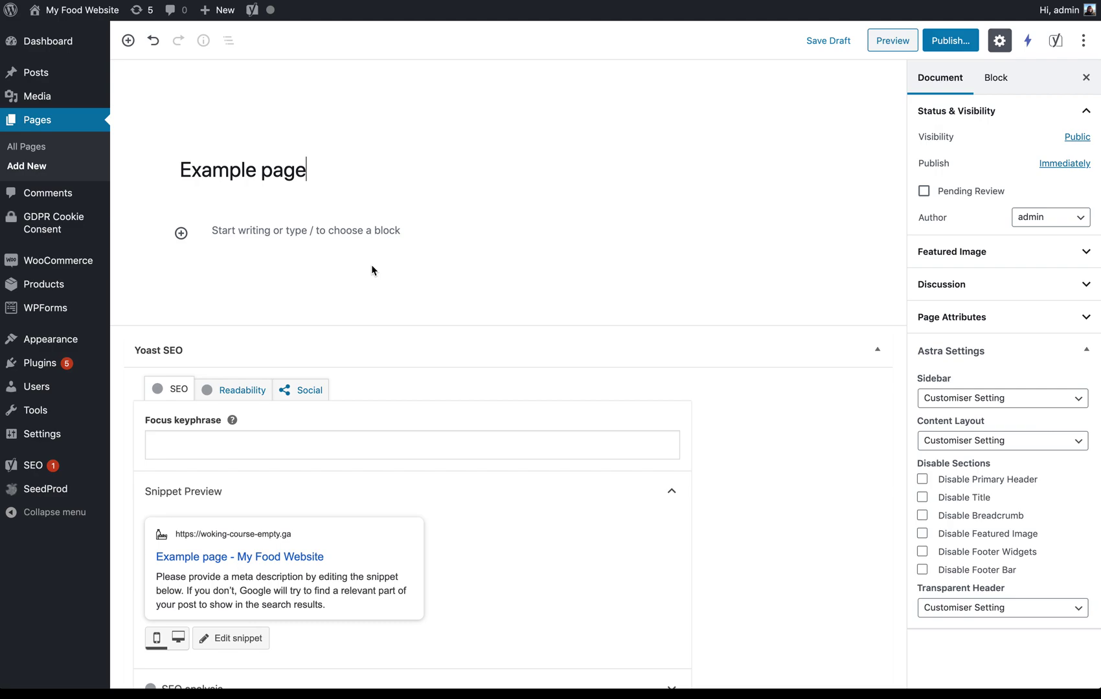
{"action": "left_click", "coordinate": [182, 234]}
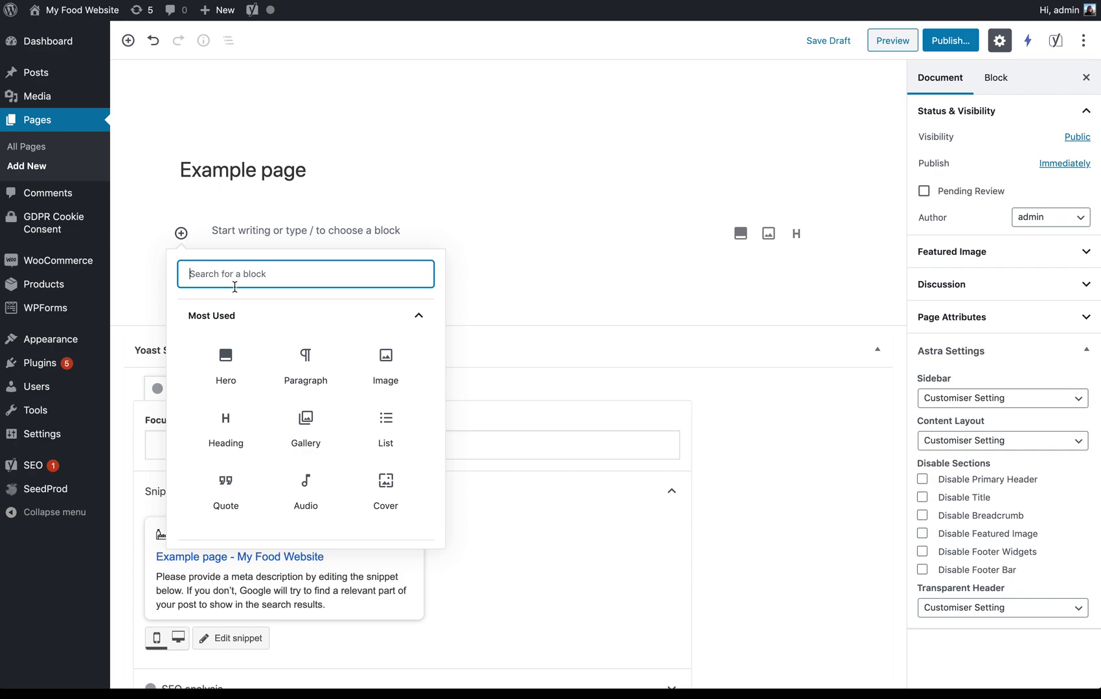
{"action": "scroll", "coordinate": [246, 340], "scroll_direction": "down", "scroll_amount": 5}
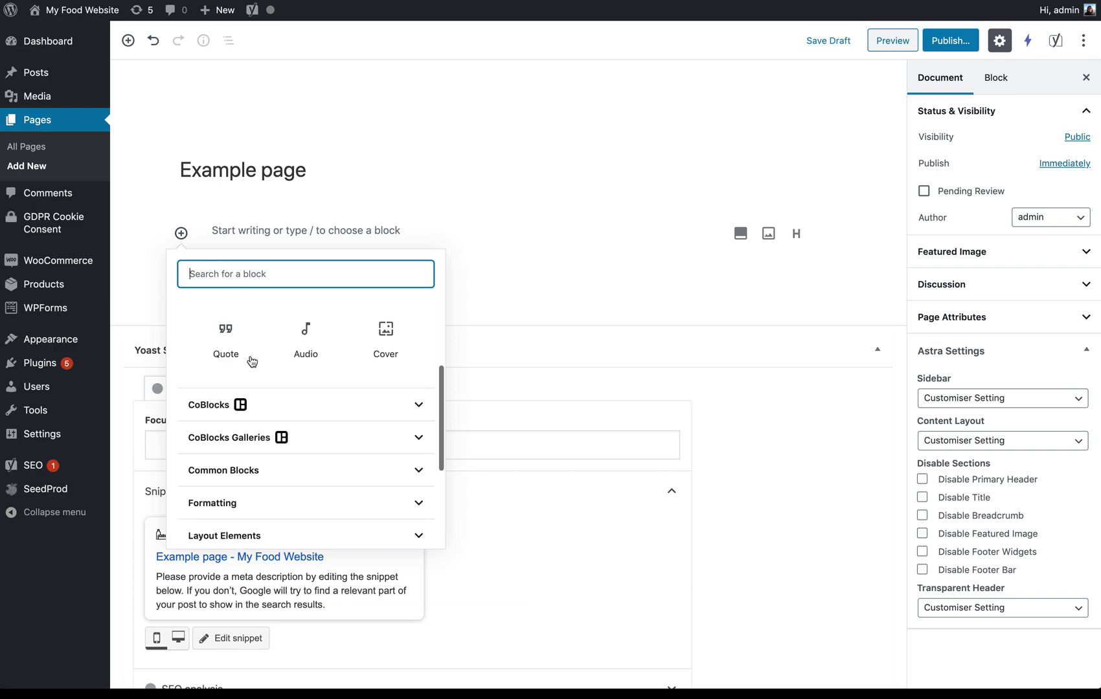
{"action": "left_click", "coordinate": [221, 411]}
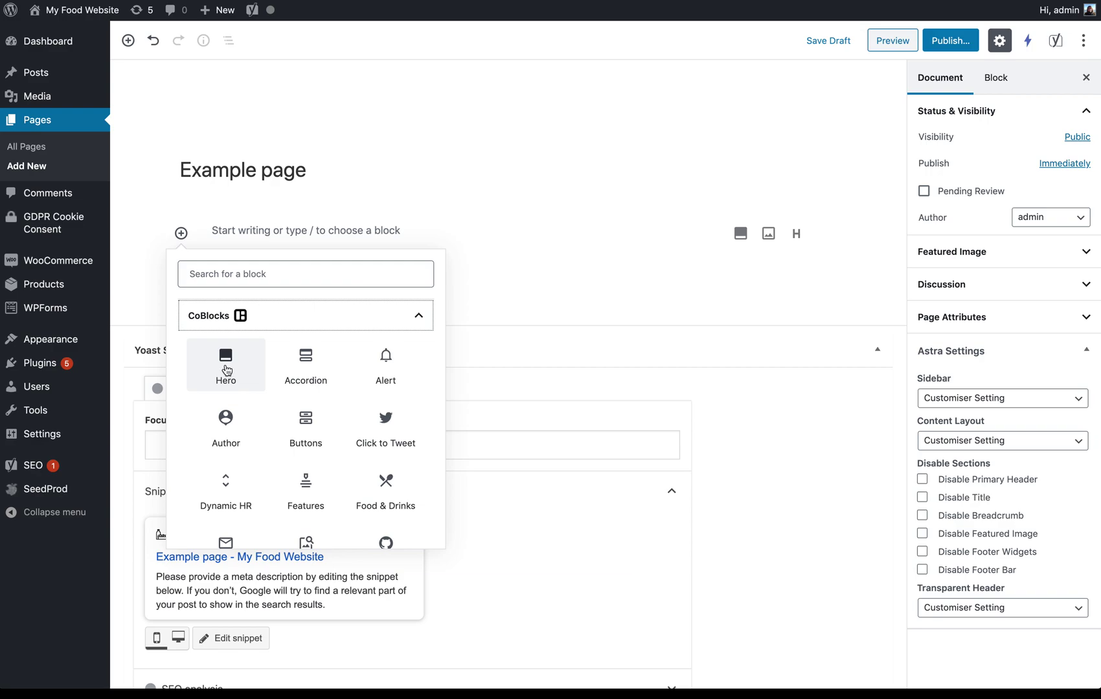
{"action": "left_click", "coordinate": [226, 366]}
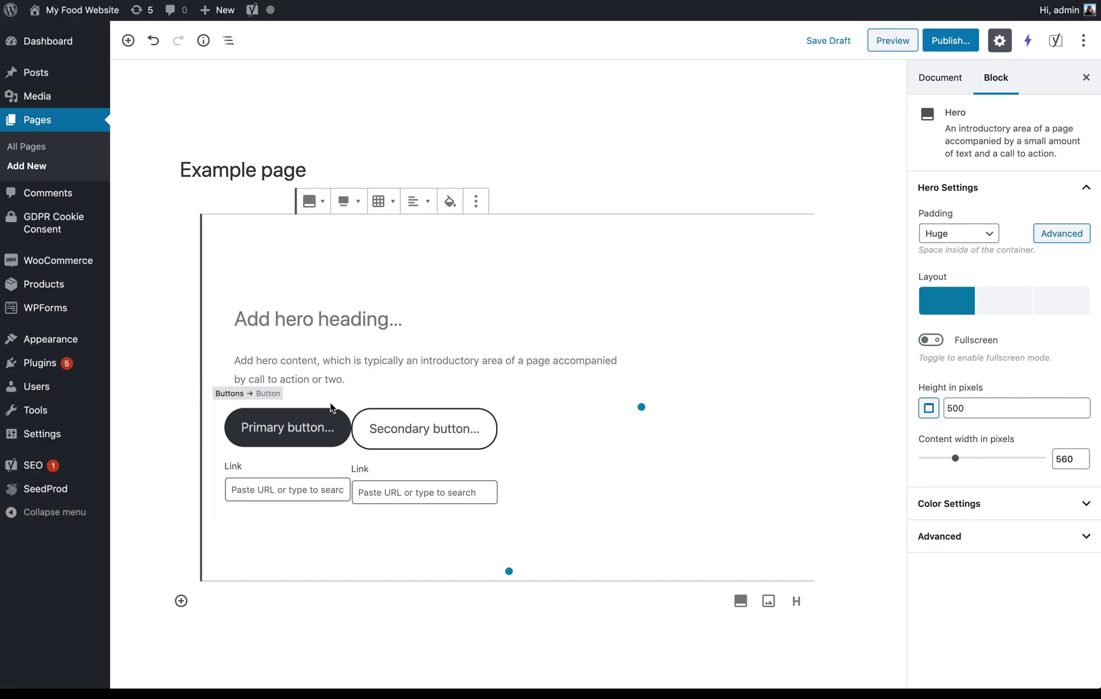
Step: Enter the hero heading 'Welcome to my website' and the tagline 'Recipes and restaurant recommendations'
{"action": "left_click", "coordinate": [258, 321]}
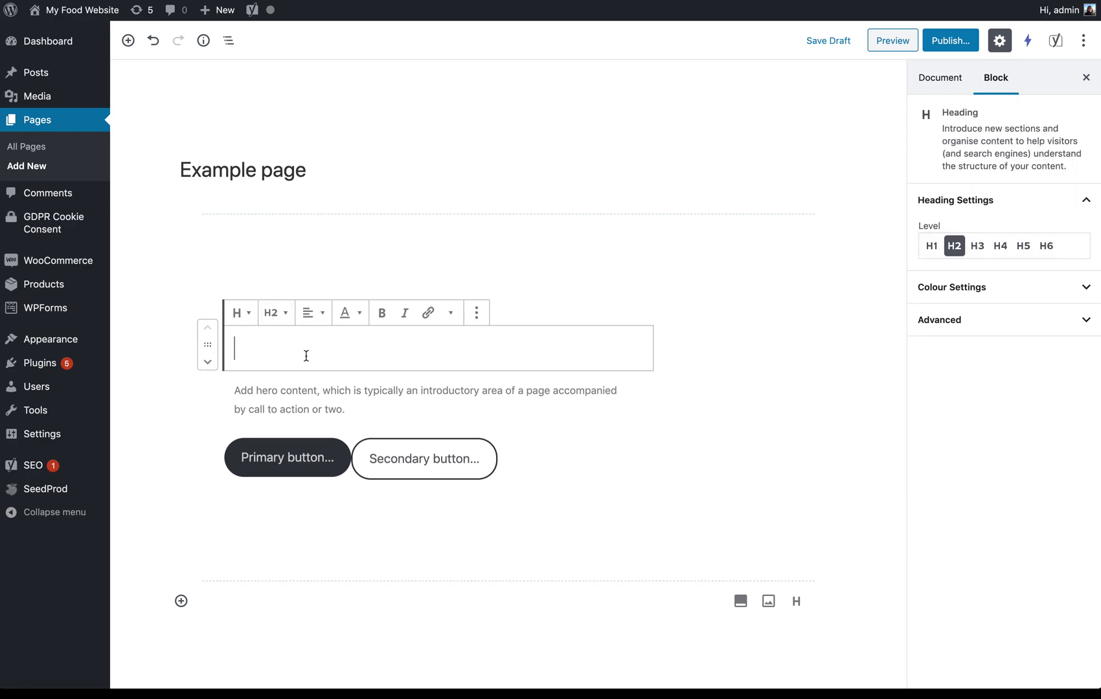
{"action": "type", "text": "Welcome"}
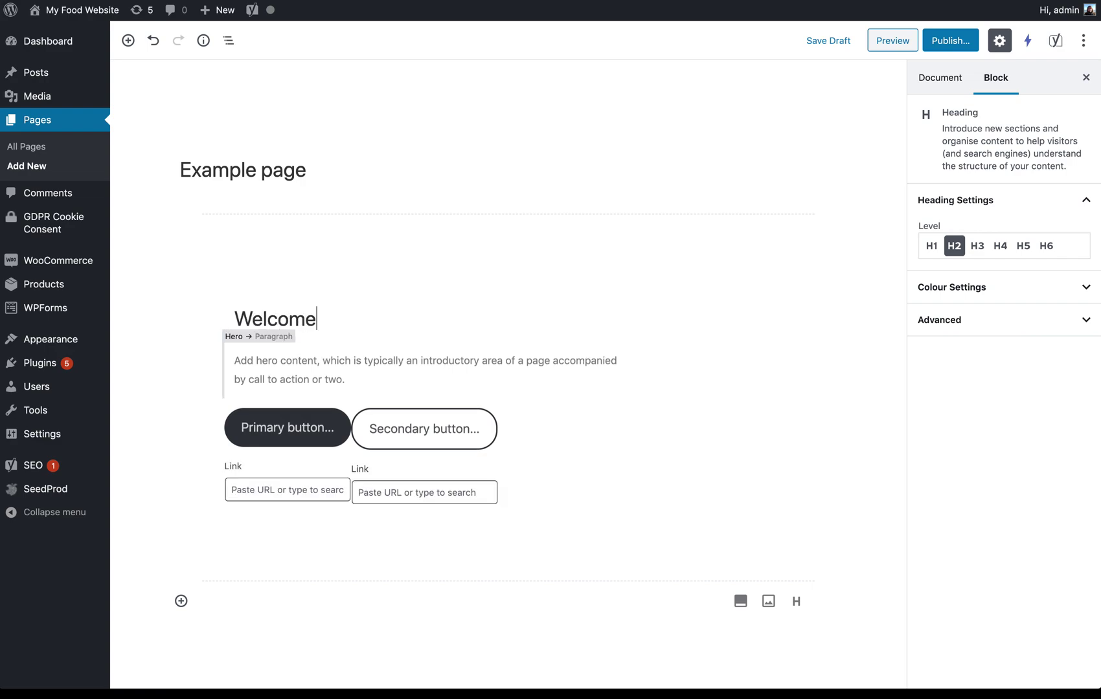
{"action": "type", "text": " to my website"}
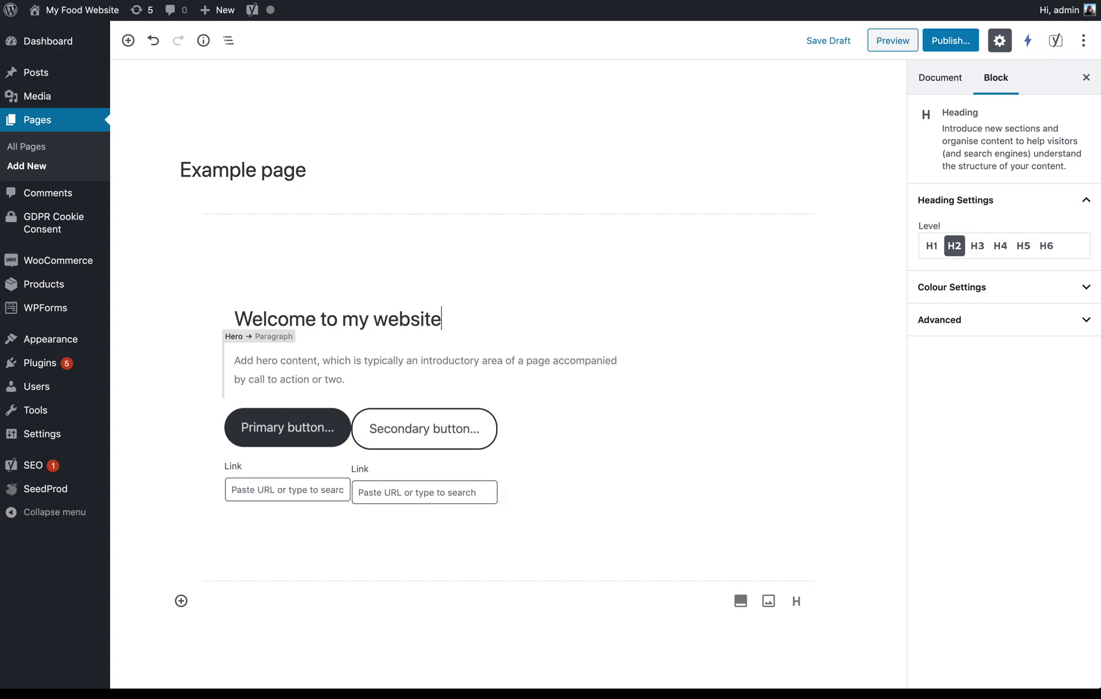
{"action": "left_click", "coordinate": [296, 398]}
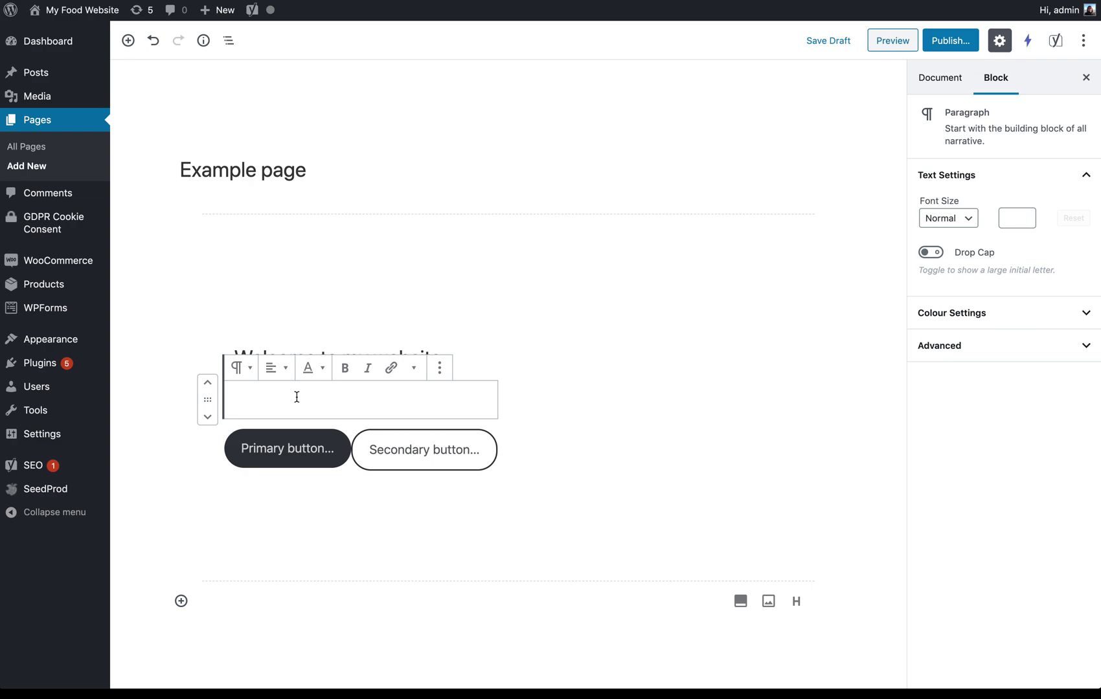
{"action": "type", "text": "Recip"}
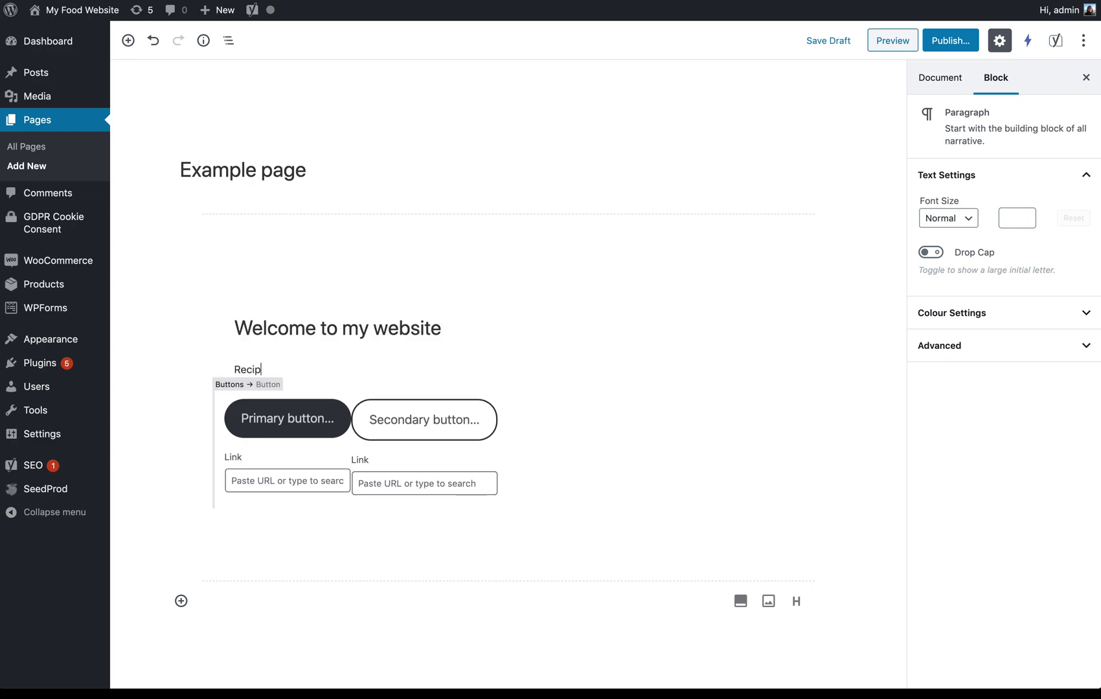
{"action": "type", "text": "es and restaurant reco"}
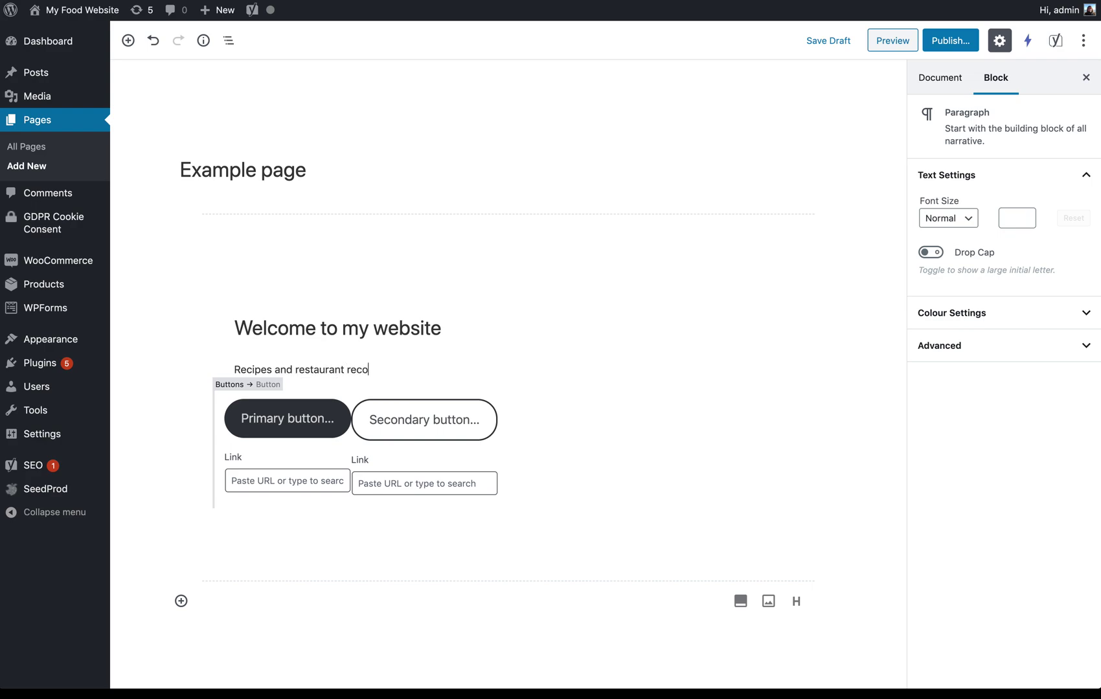
{"action": "type", "text": "mmendations."}
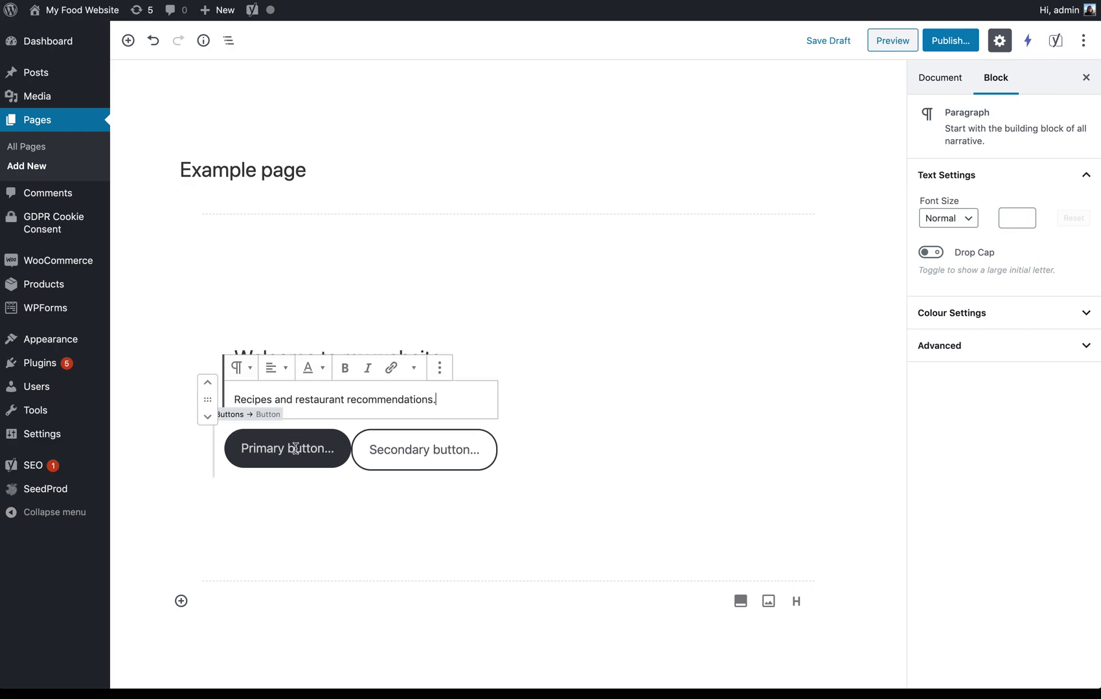
Step: Label the first hero button 'Contact us' and link it to /contact-us
{"action": "left_click", "coordinate": [296, 448]}
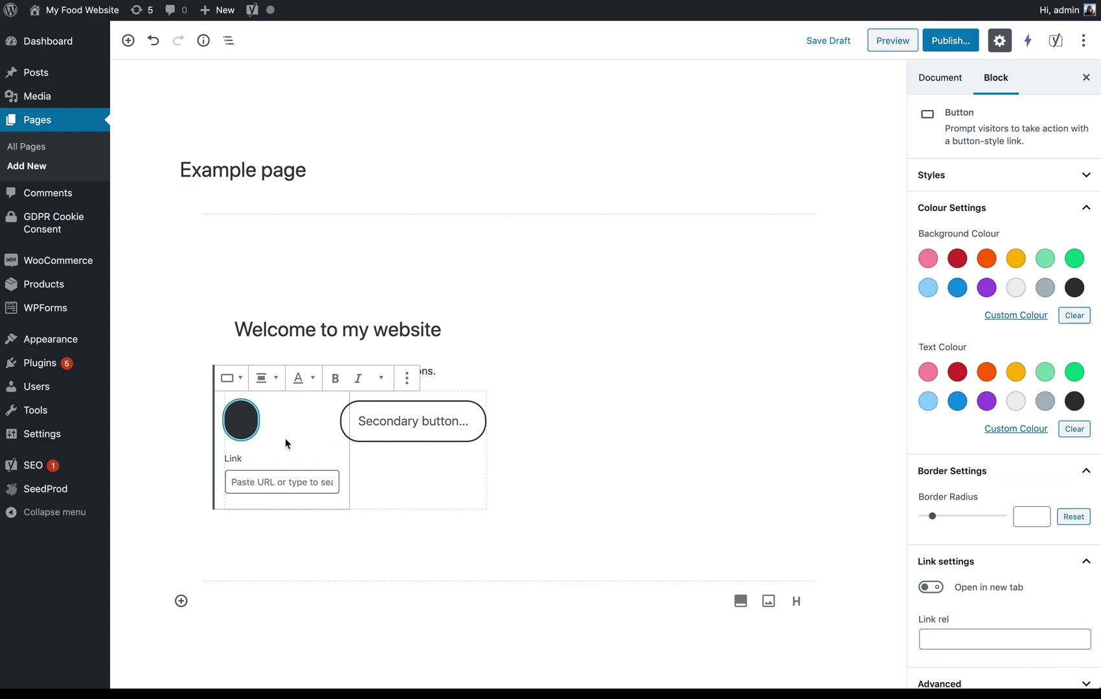
{"action": "type", "text": "Contact us"}
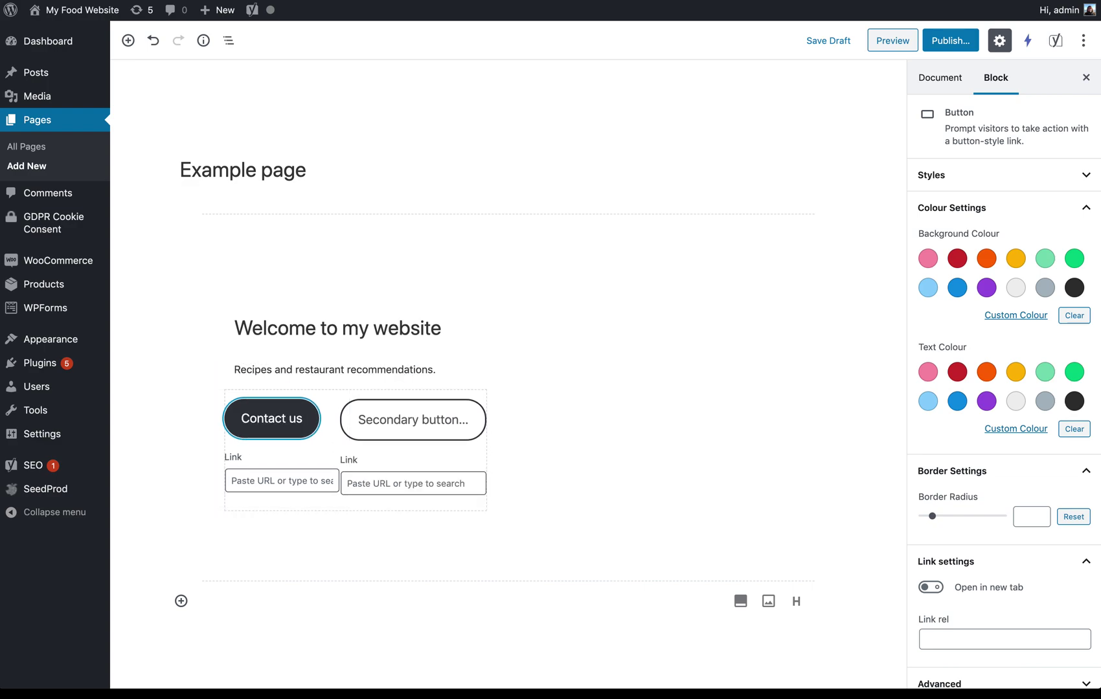
{"action": "left_click", "coordinate": [269, 481]}
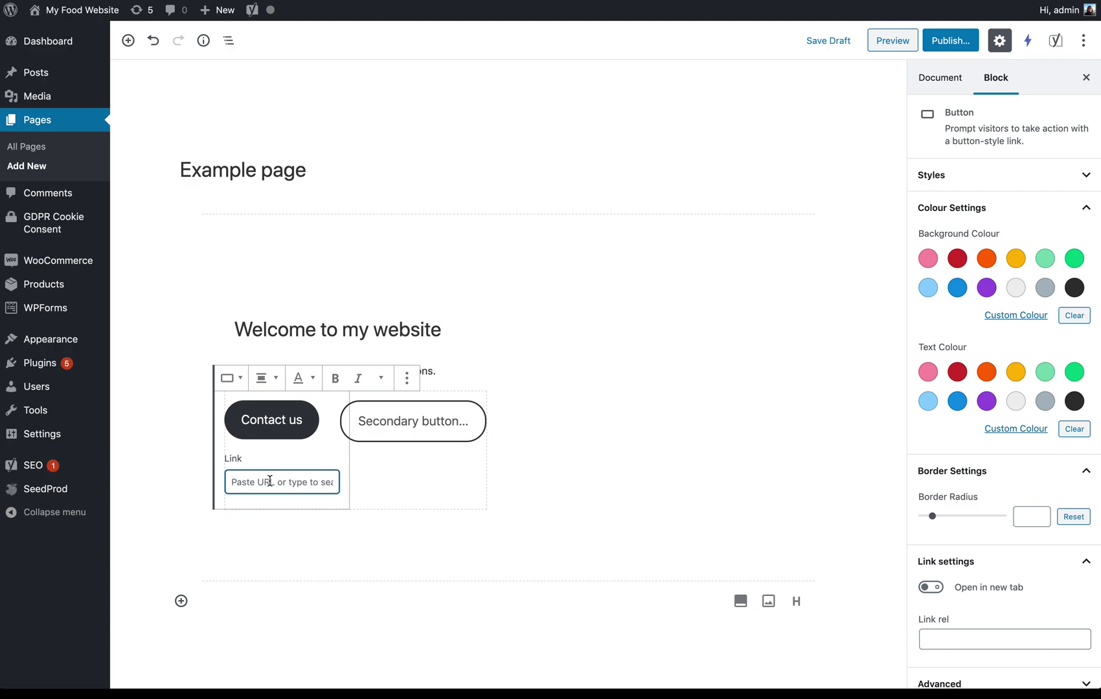
{"action": "type", "text": "/cont"}
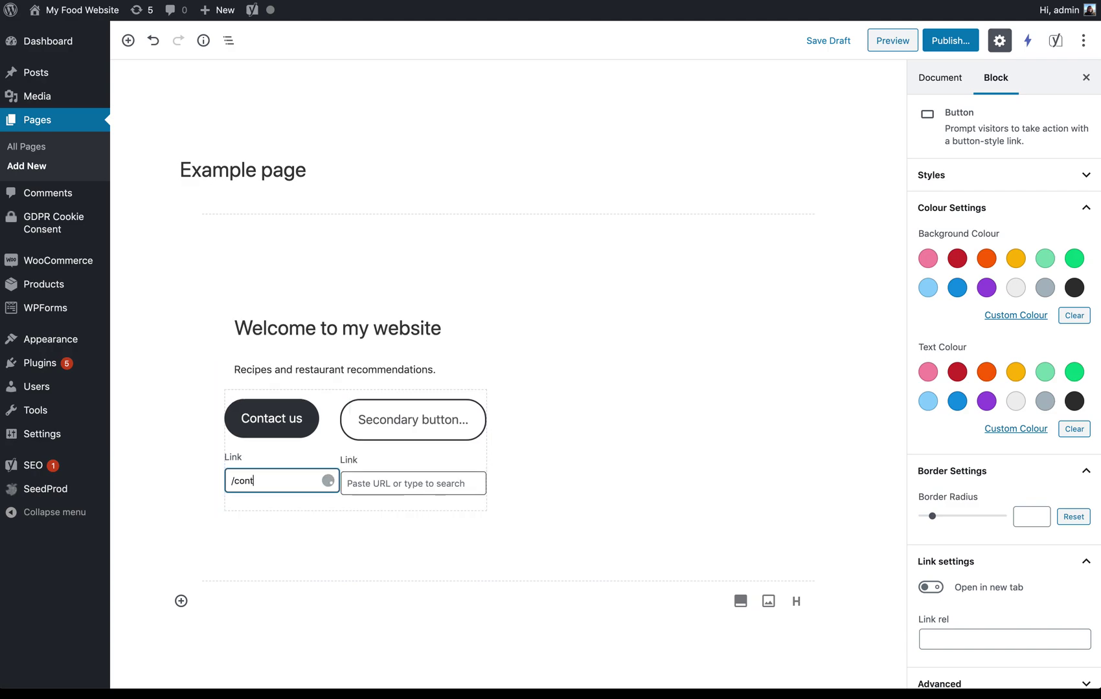
{"action": "type", "text": "act-us"}
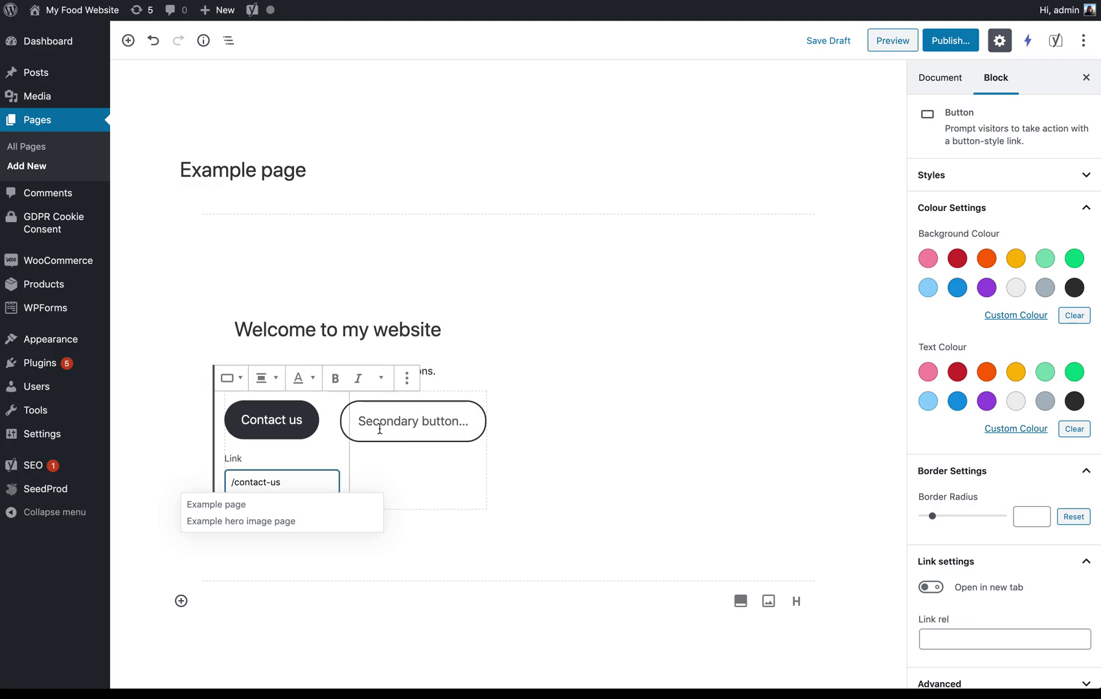
Step: Label the second hero button 'Shop' and link it to /shop
{"action": "left_click", "coordinate": [417, 419]}
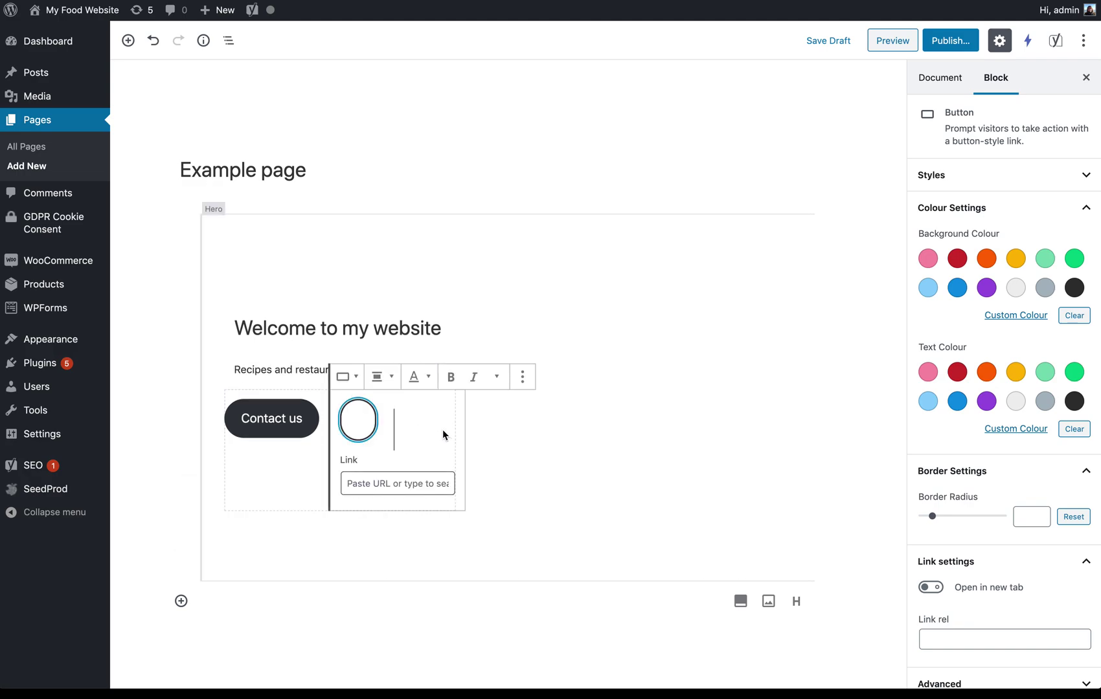
{"action": "type", "text": "Shop"}
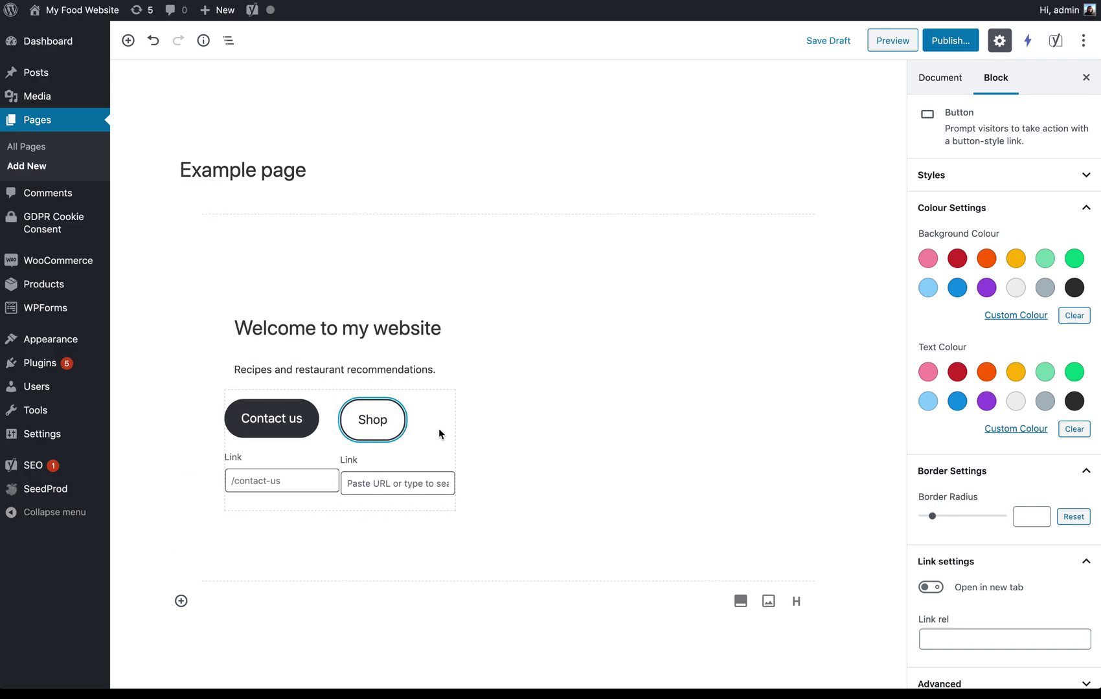
{"action": "left_click", "coordinate": [391, 485]}
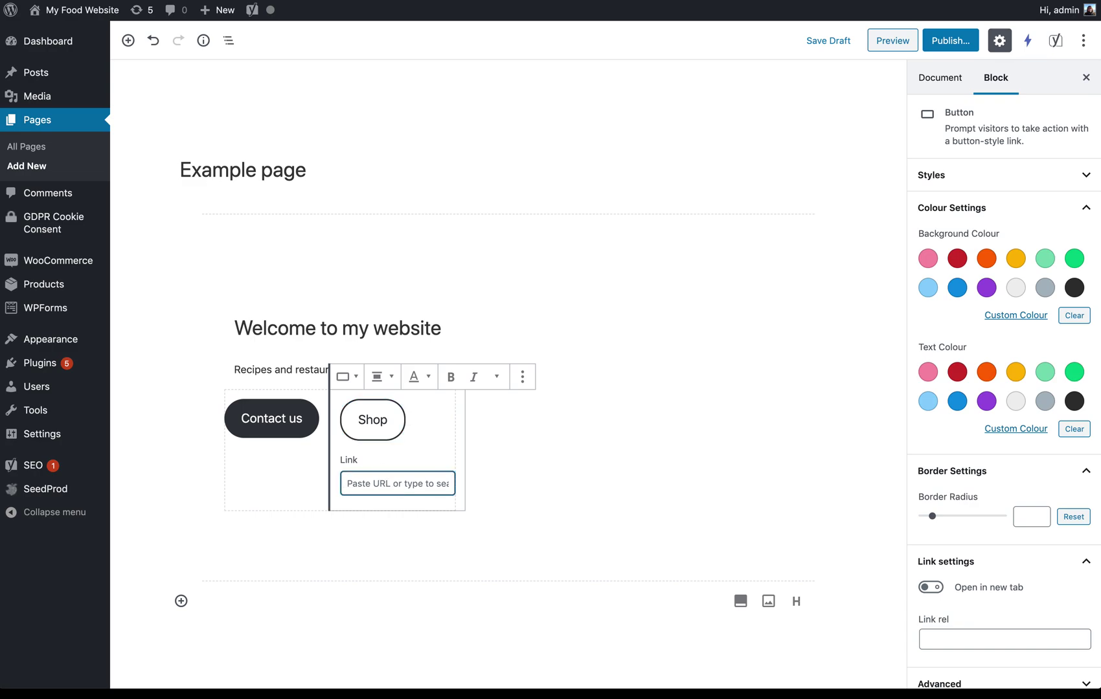
{"action": "type", "text": "/shop"}
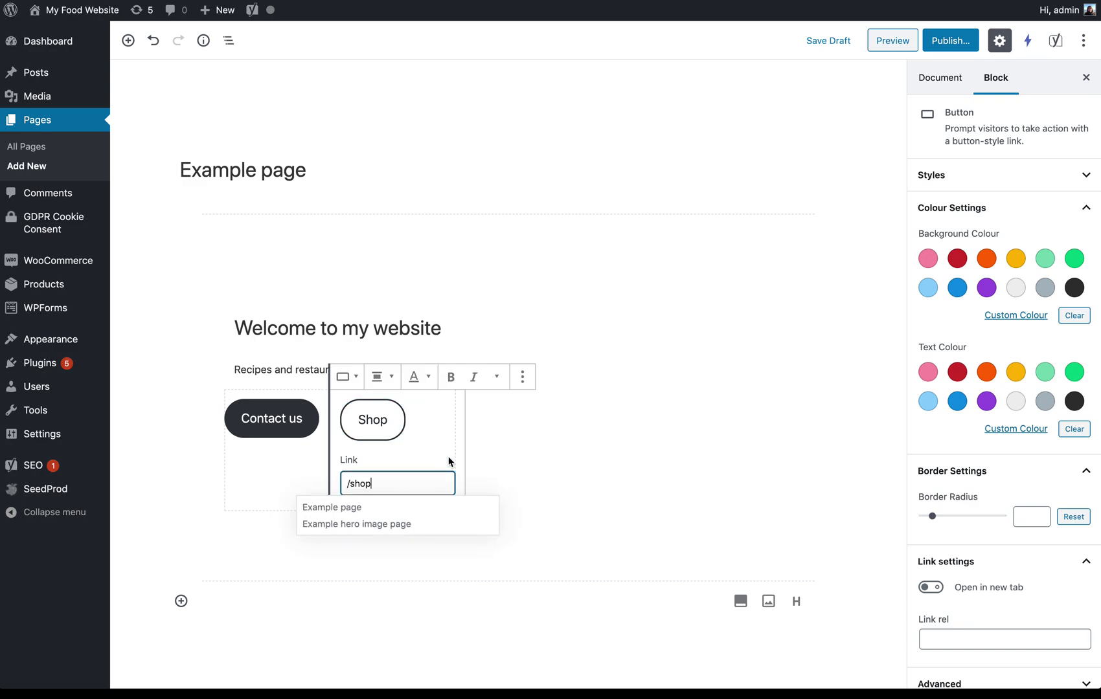
{"action": "left_click", "coordinate": [565, 462]}
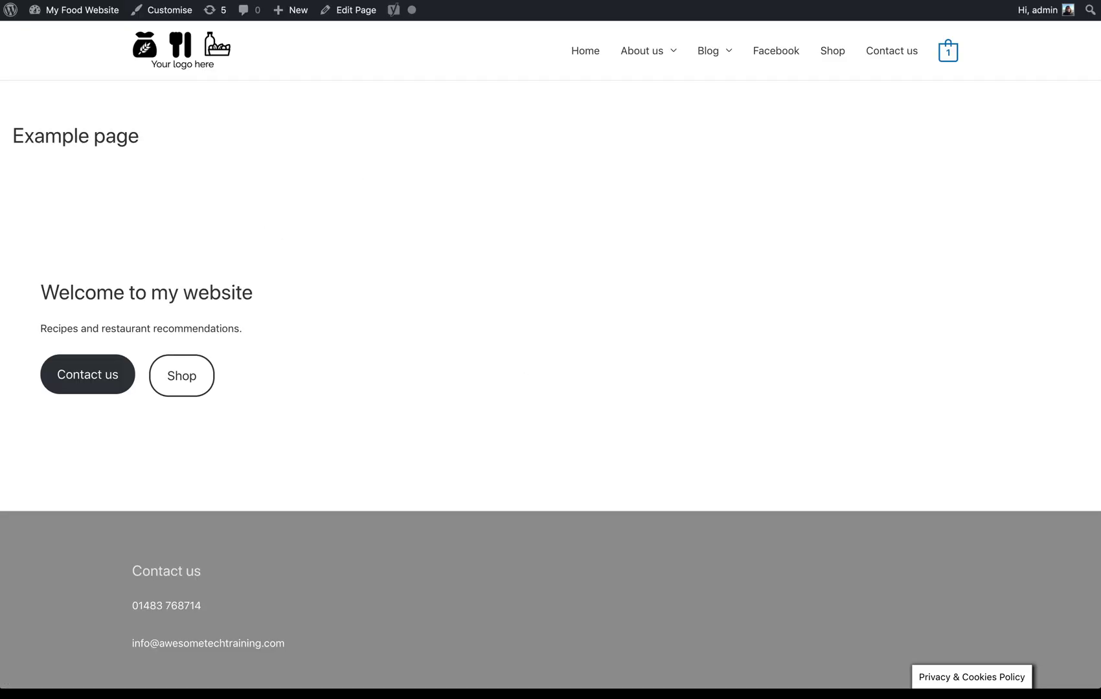
Step: Close the preview to return to editing Example page in the block editor
{"action": "key", "text": "super+w"}
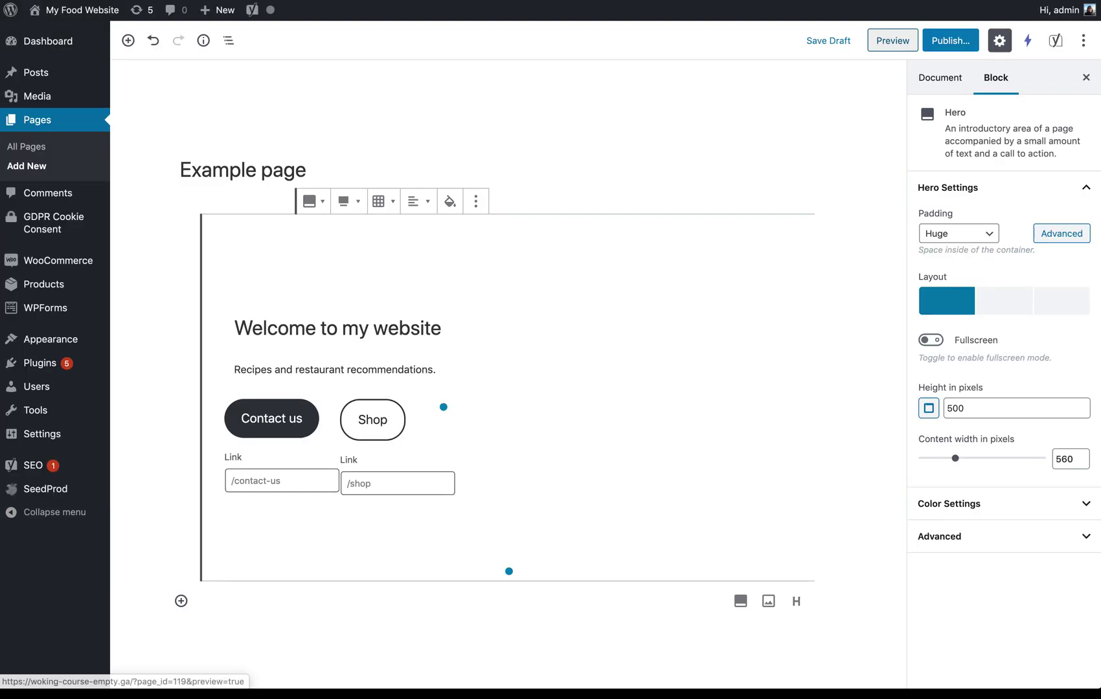
Step: Set the Sauteed-Broccoli-And-Baby-Corn.mp4 video as the hero background
{"action": "left_click", "coordinate": [451, 207]}
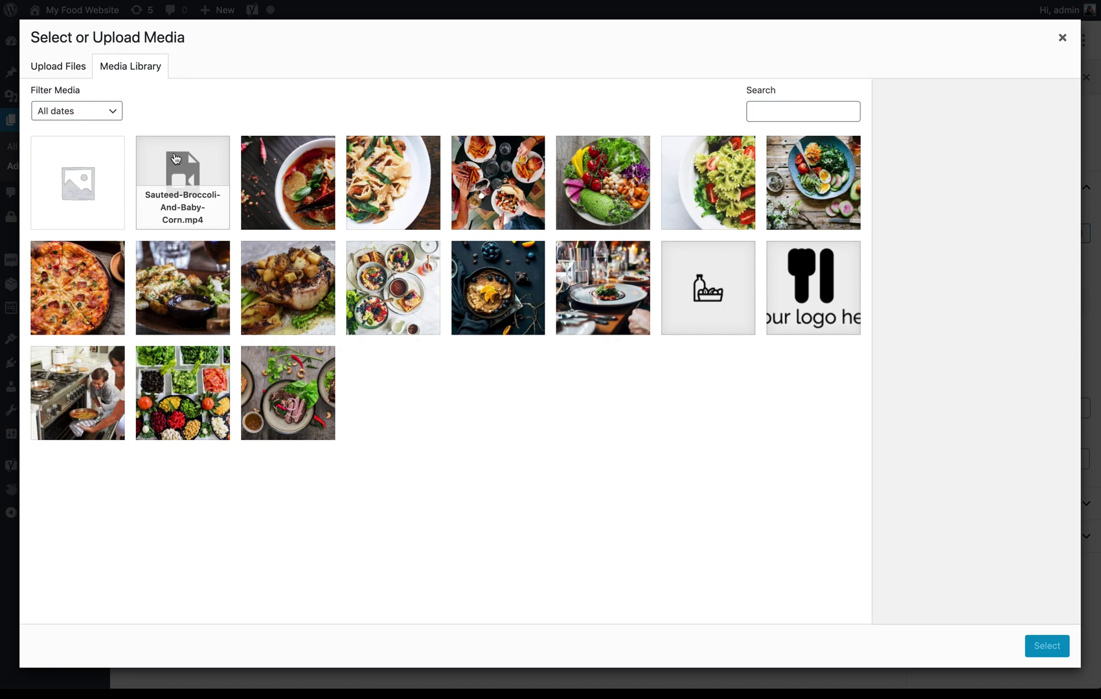
{"action": "left_click", "coordinate": [192, 171]}
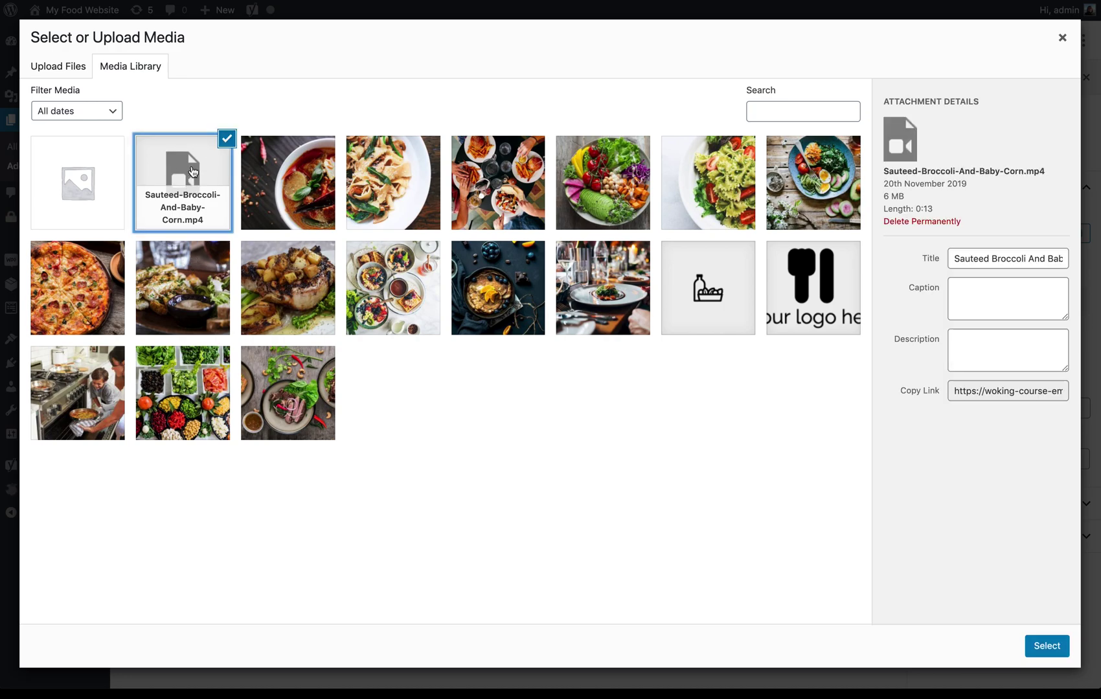
{"action": "left_click", "coordinate": [1044, 647]}
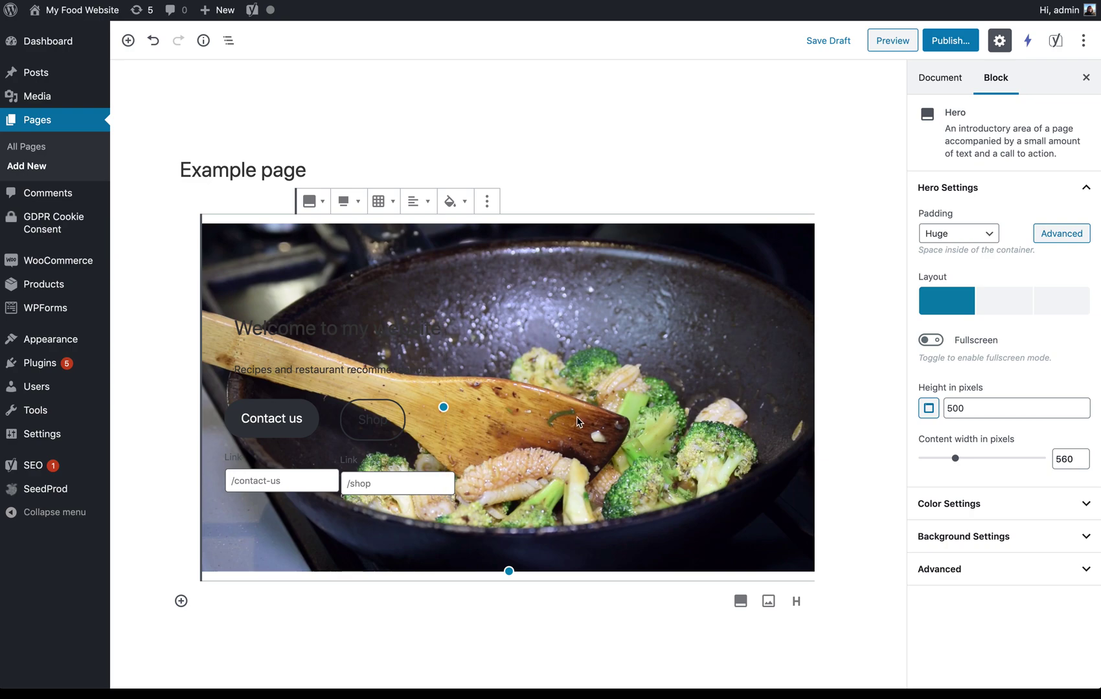
Step: Swap the hero background to the pasta photo
{"action": "left_click", "coordinate": [455, 205]}
{"action": "left_click", "coordinate": [456, 237]}
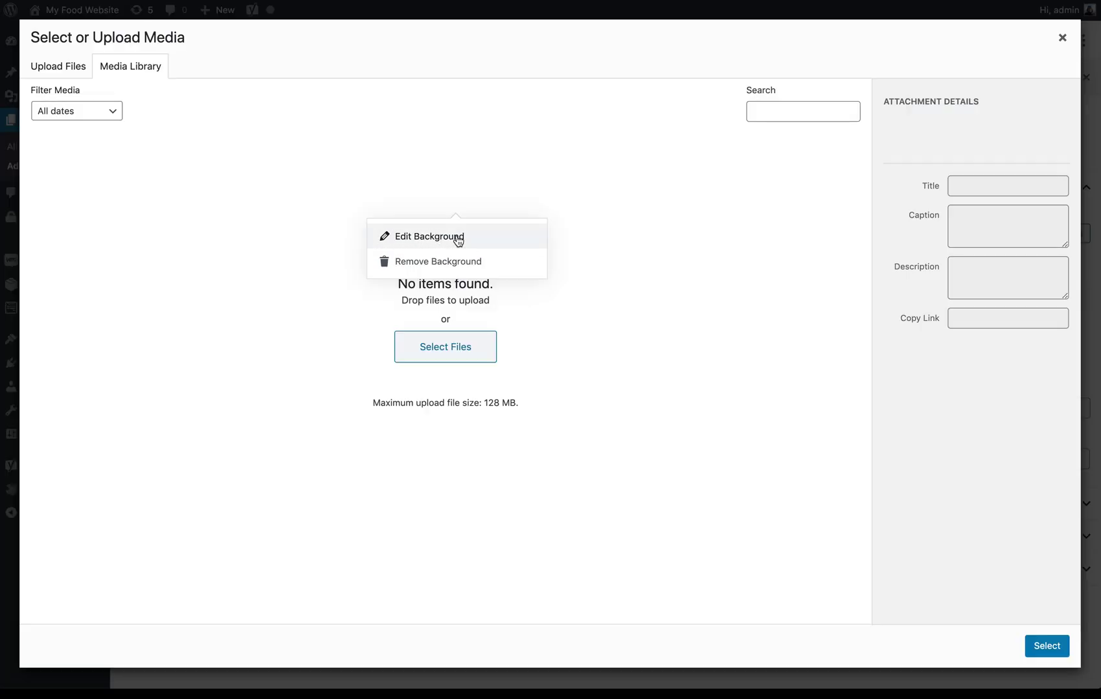
{"action": "left_click", "coordinate": [373, 188]}
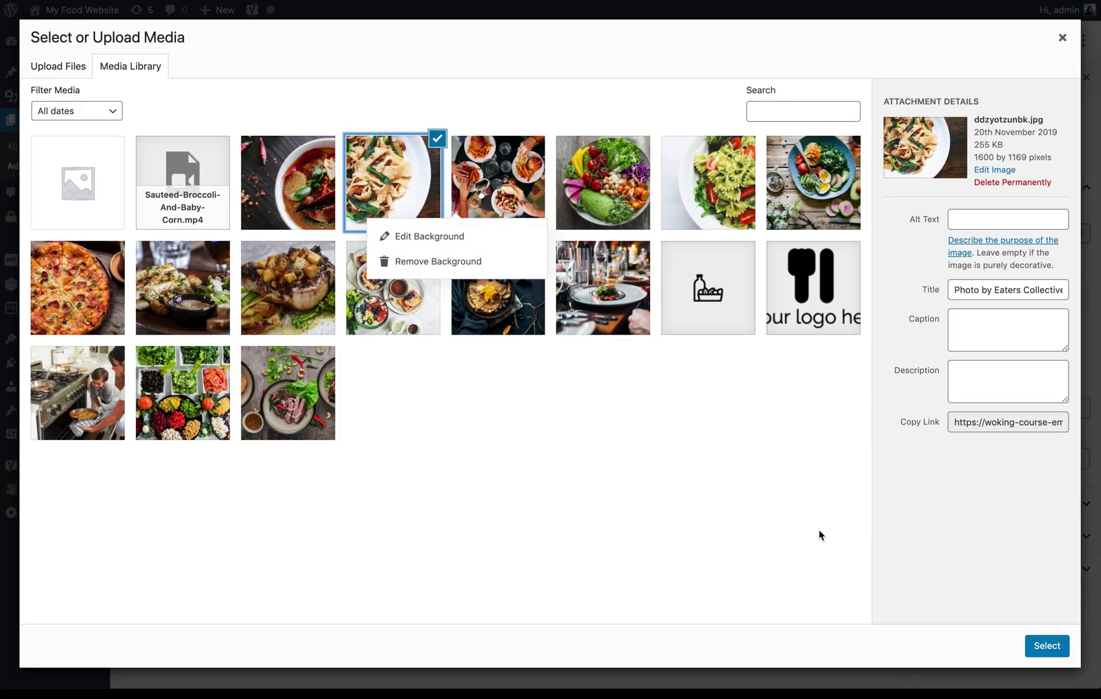
{"action": "left_click", "coordinate": [1049, 646]}
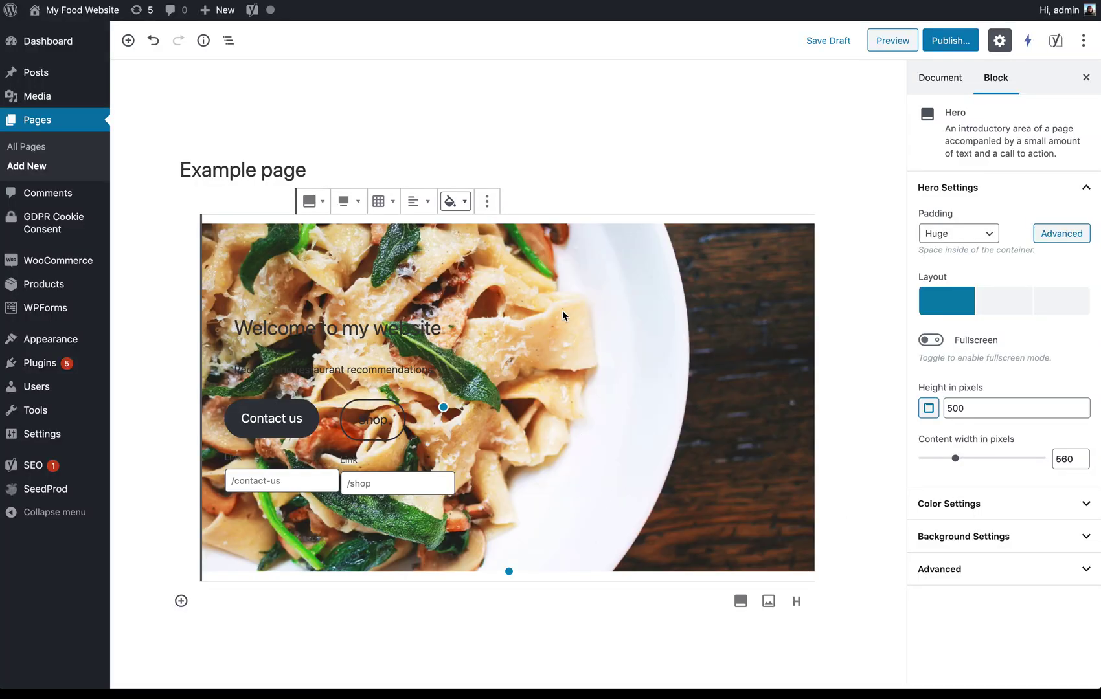
Step: Restore the broccoli cooking video as the hero background
{"action": "left_click", "coordinate": [456, 203]}
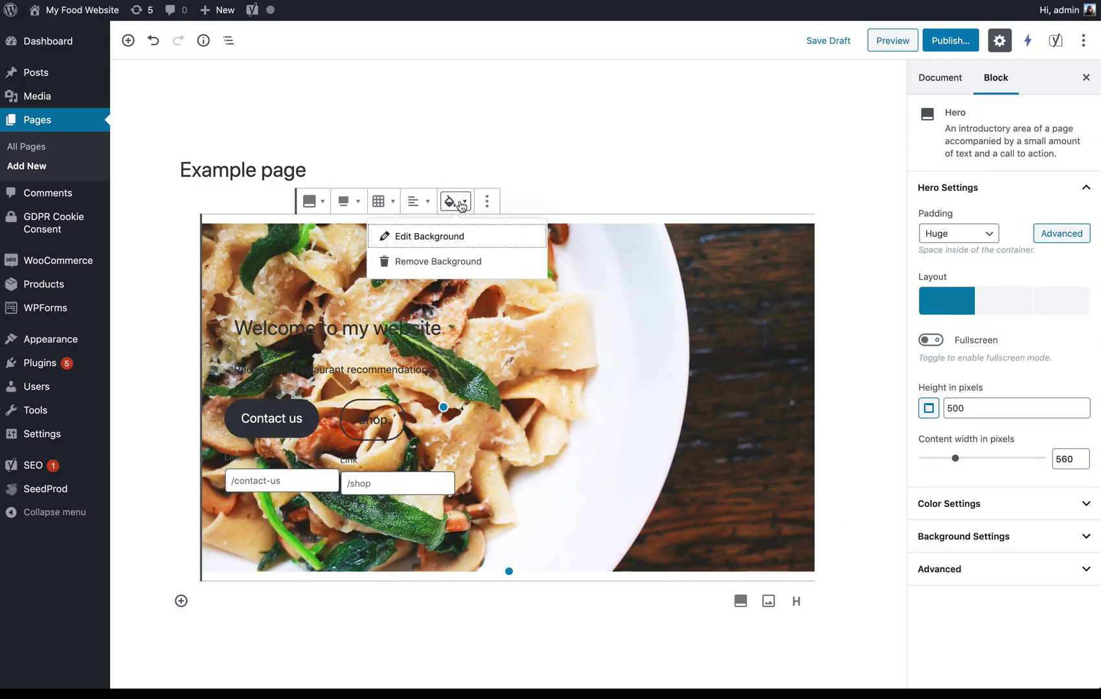
{"action": "left_click", "coordinate": [448, 237]}
{"action": "left_click", "coordinate": [184, 188]}
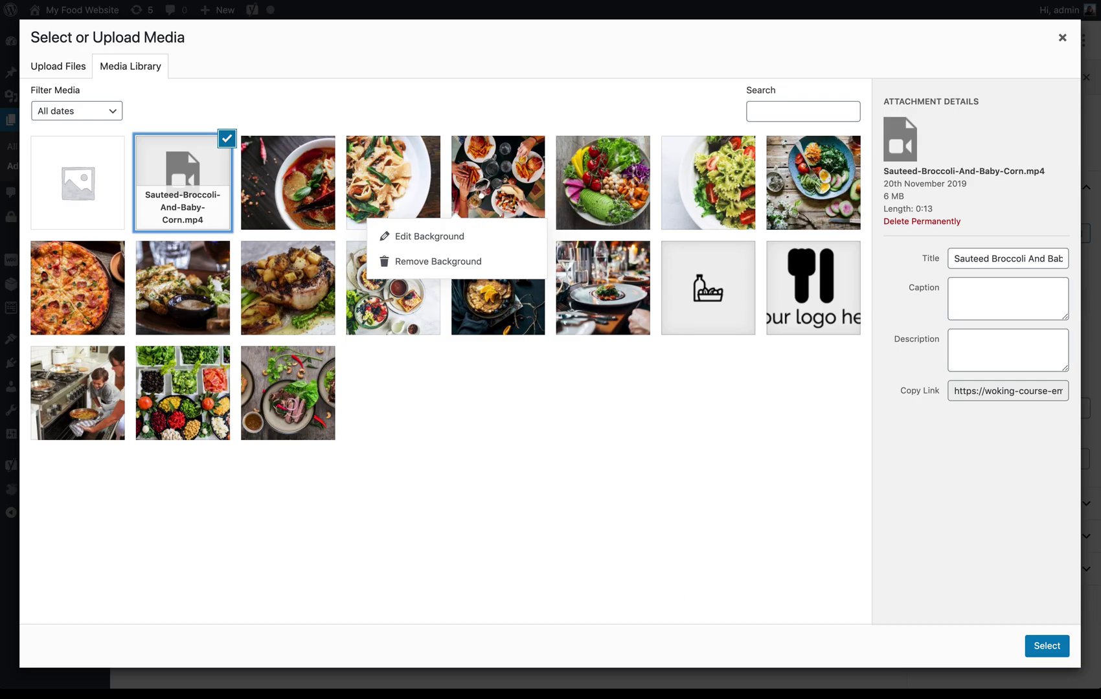
{"action": "left_click", "coordinate": [1047, 646]}
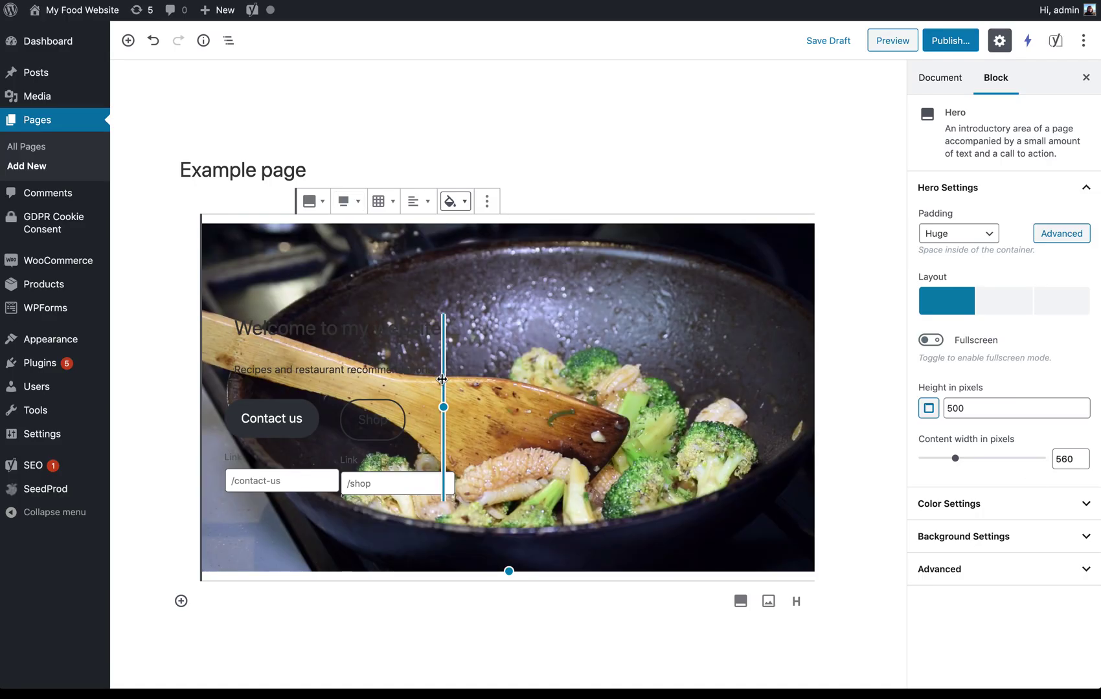
{"action": "left_click", "coordinate": [382, 203]}
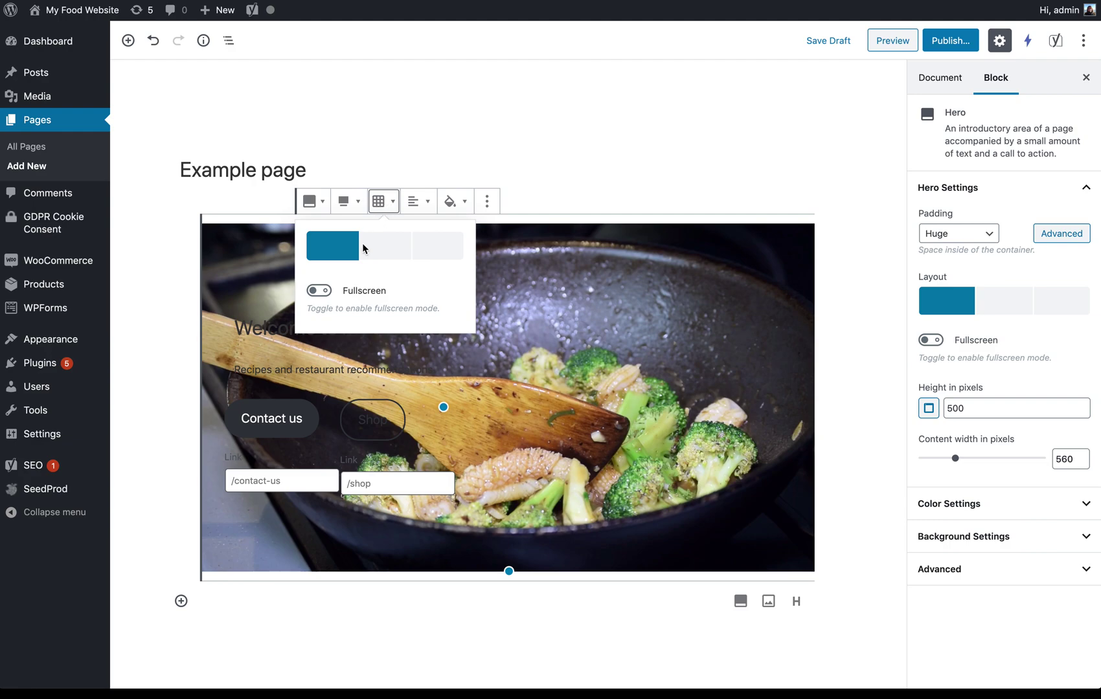
Step: Switch the hero to Fullscreen and centre its content in the layout grid
{"action": "left_click", "coordinate": [319, 291]}
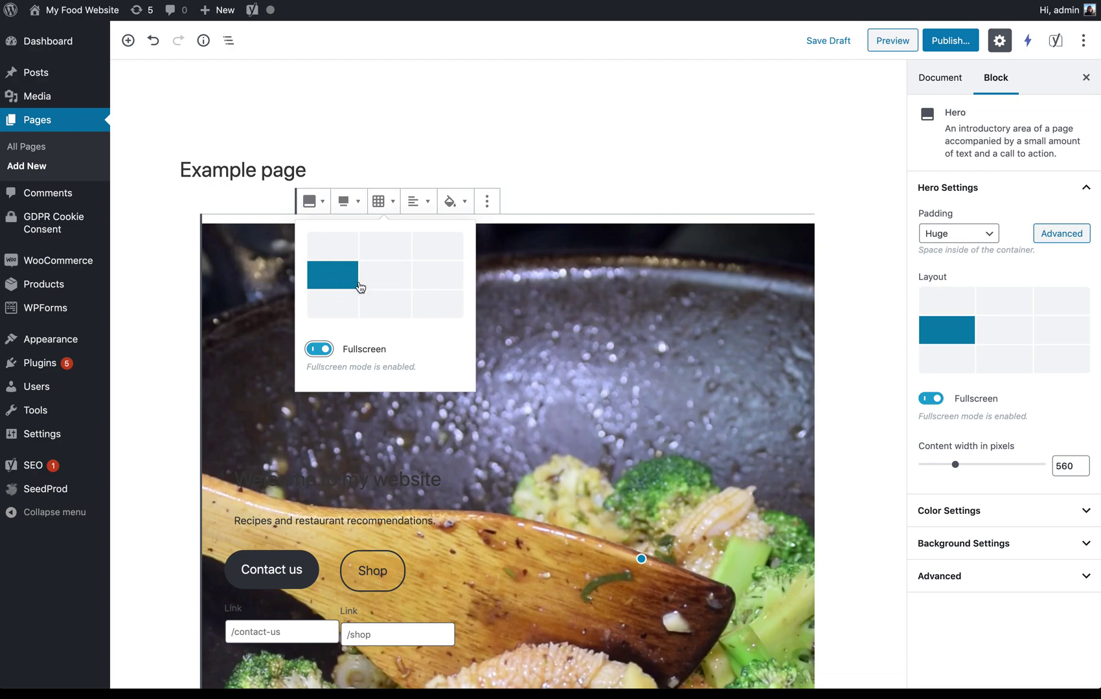
{"action": "left_click", "coordinate": [393, 281]}
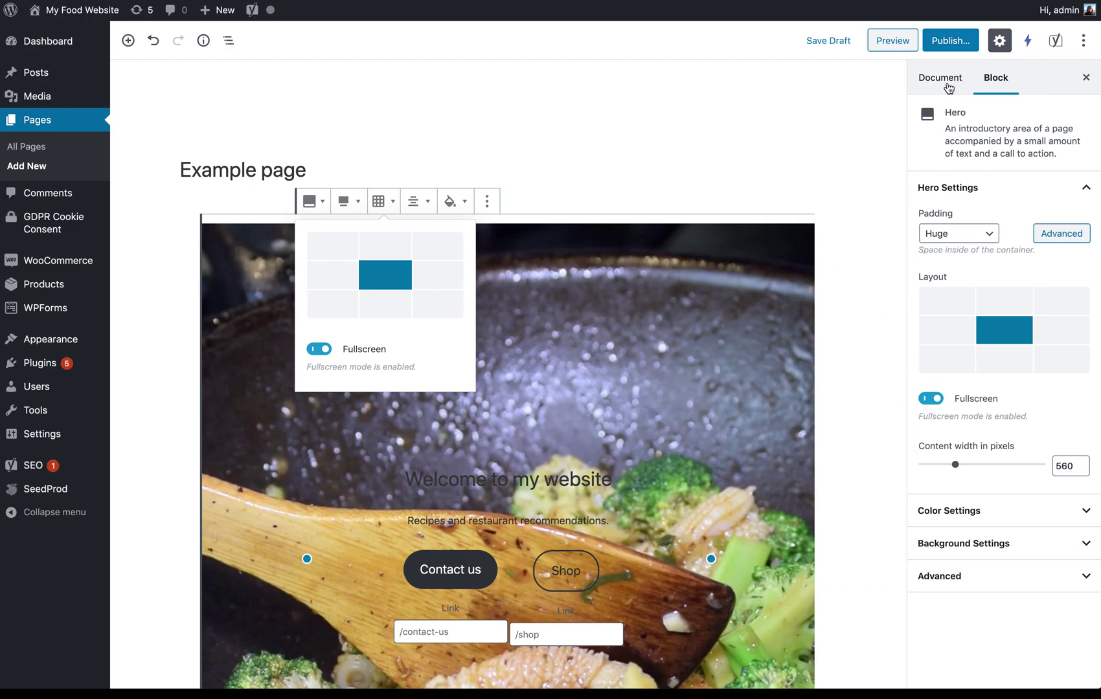
Step: Tick Astra's Disable Title in the Document settings to hide the page title
{"action": "left_click", "coordinate": [947, 86]}
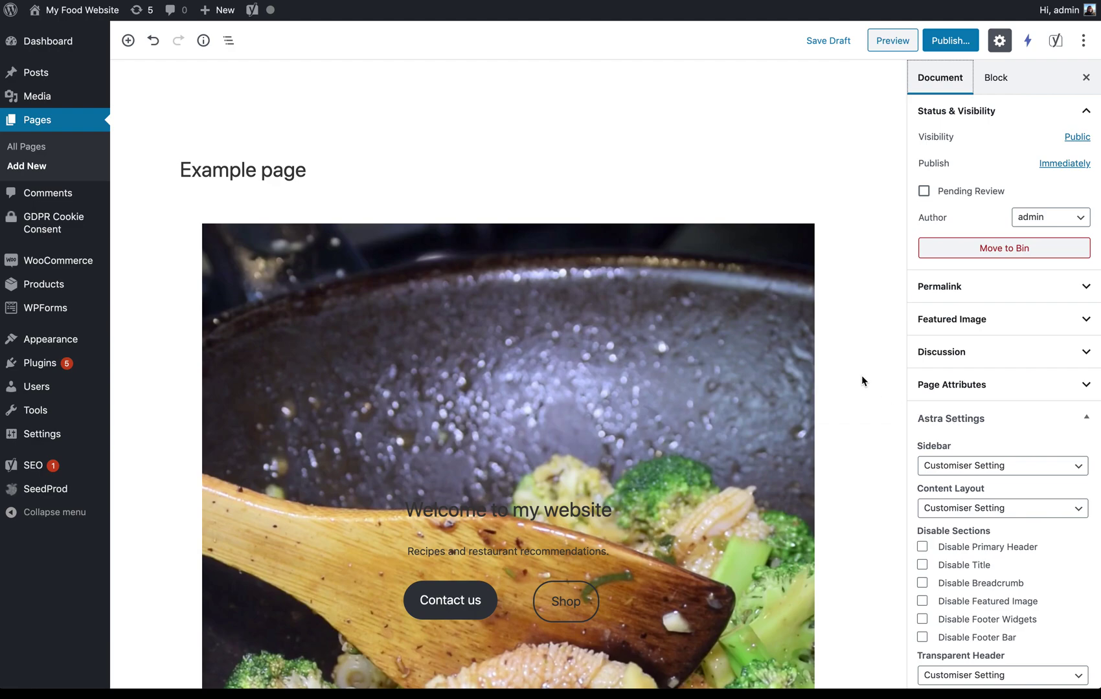
{"action": "scroll", "coordinate": [863, 381], "scroll_direction": "down", "scroll_amount": 1}
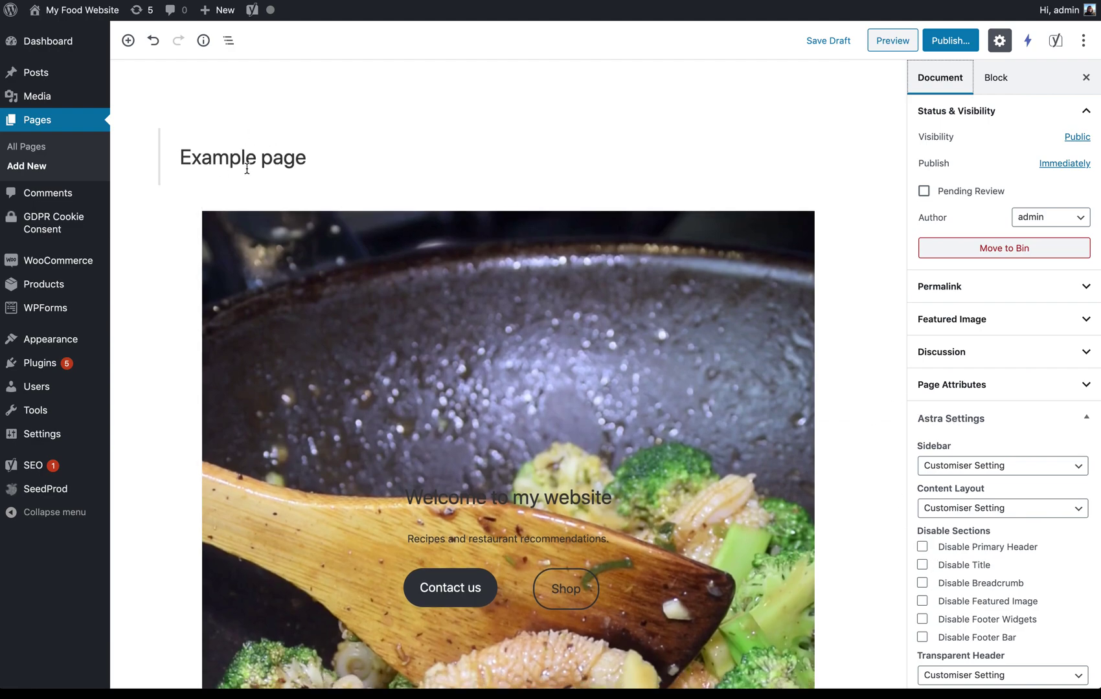
{"action": "left_click", "coordinate": [923, 564]}
Step: Publish Example page and open its live view
{"action": "left_click", "coordinate": [942, 40]}
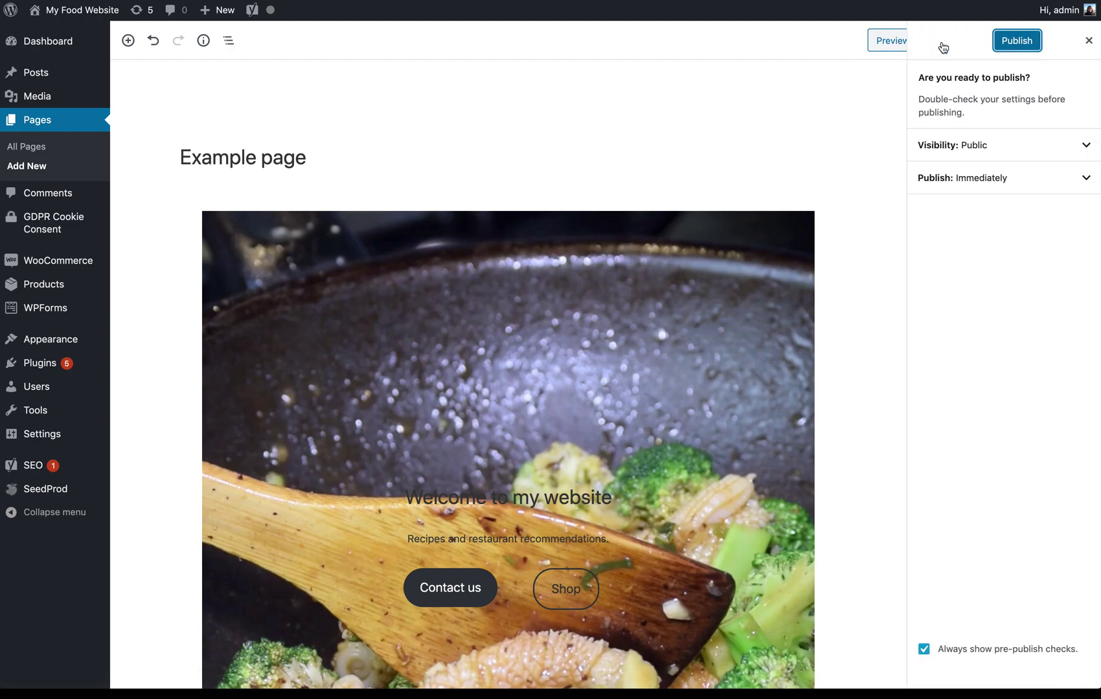
{"action": "left_click", "coordinate": [1022, 43]}
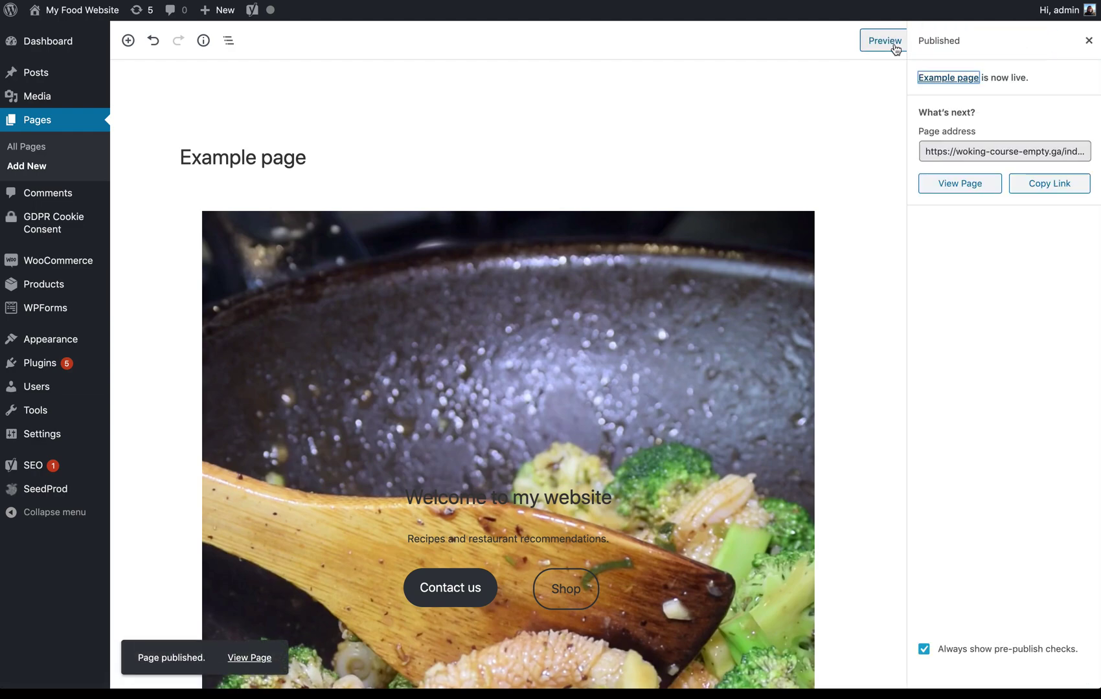
{"action": "left_click", "coordinate": [890, 40]}
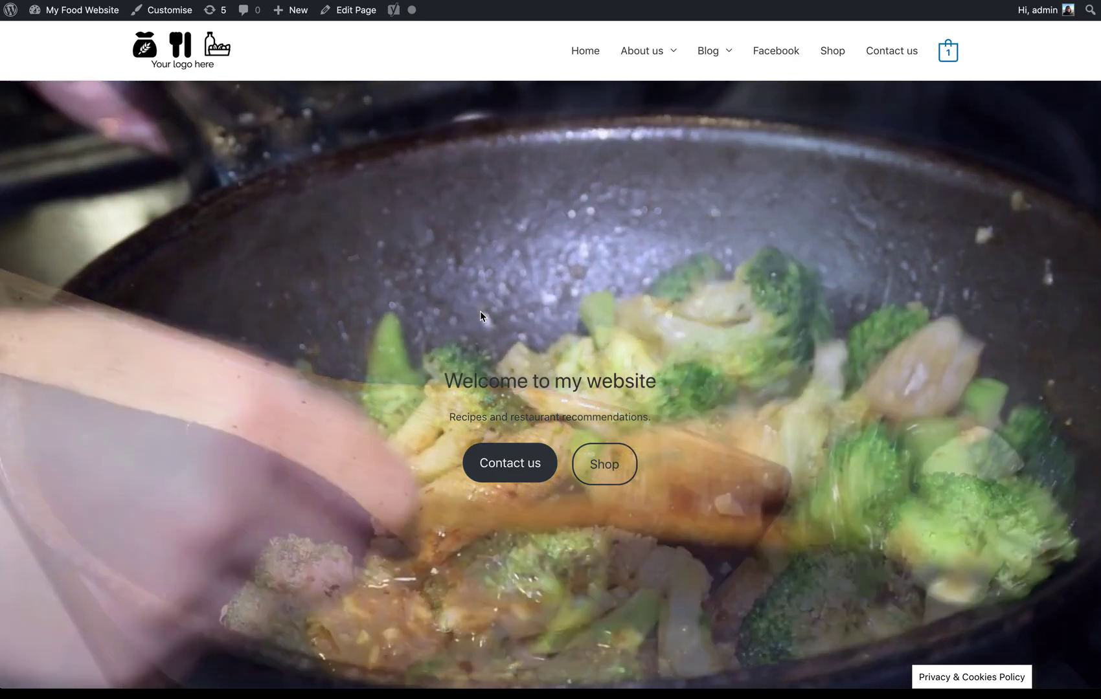
Step: Scroll the live page to check the hero video and the footer
{"action": "scroll", "coordinate": [517, 163], "scroll_direction": "down", "scroll_amount": 1}
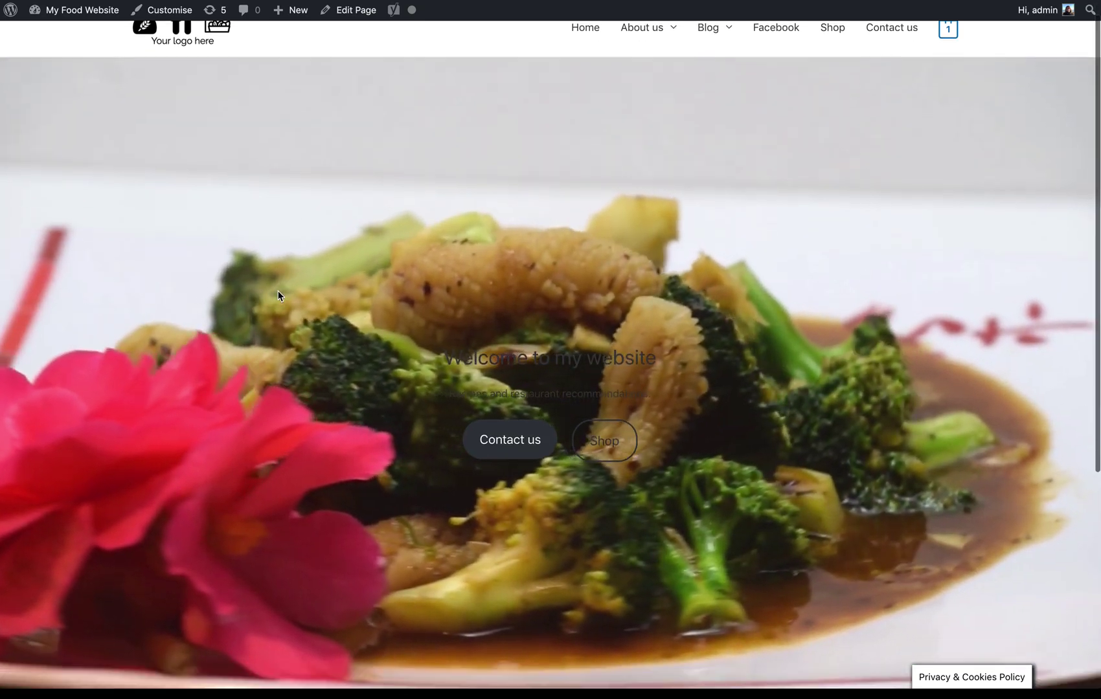
{"action": "scroll", "coordinate": [278, 295], "scroll_direction": "down", "scroll_amount": 3}
{"action": "scroll", "coordinate": [278, 296], "scroll_direction": "up", "scroll_amount": 3}
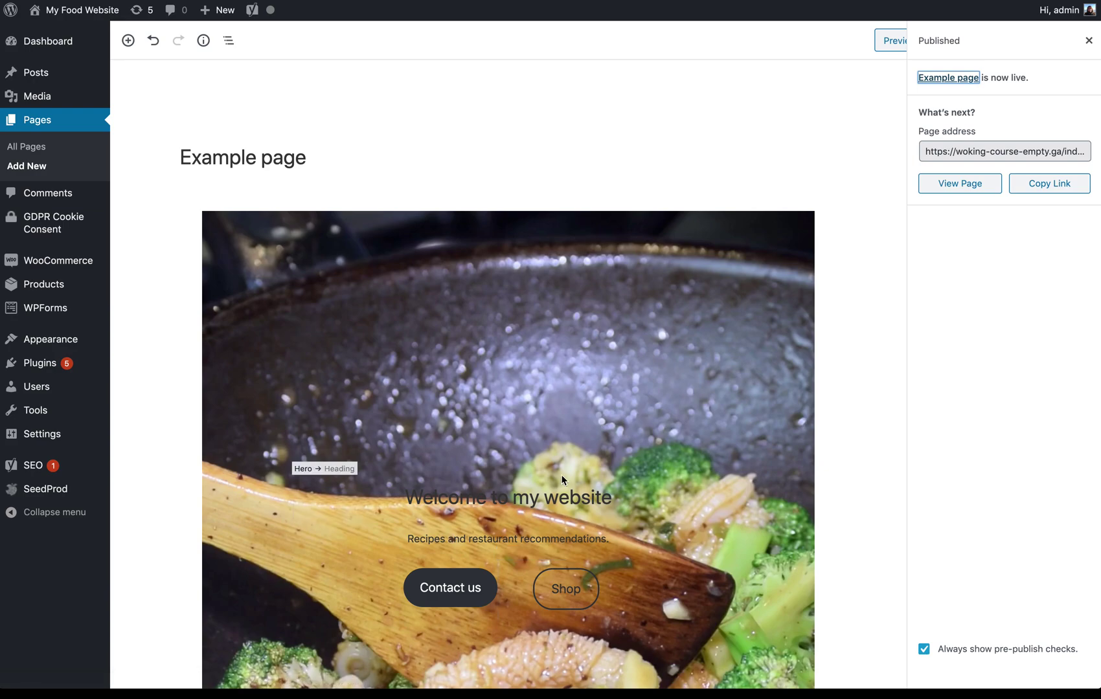
Step: Select the hero, close the publish summary, and clear its Background Opacity field in Background Settings
{"action": "left_click", "coordinate": [564, 336]}
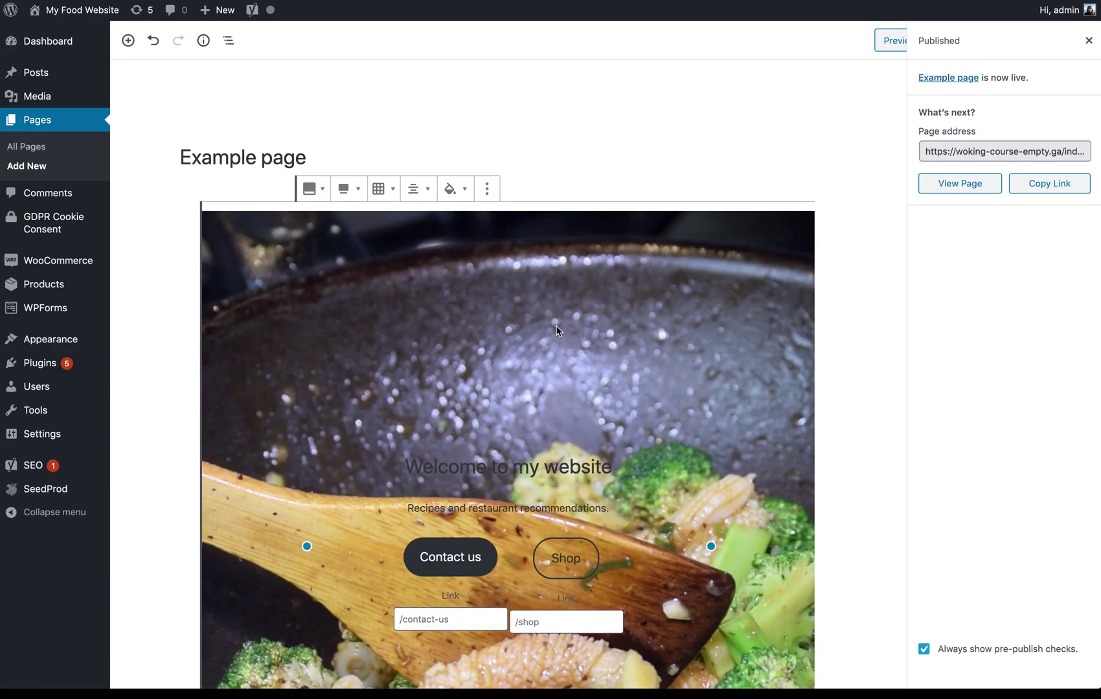
{"action": "left_click", "coordinate": [1088, 40]}
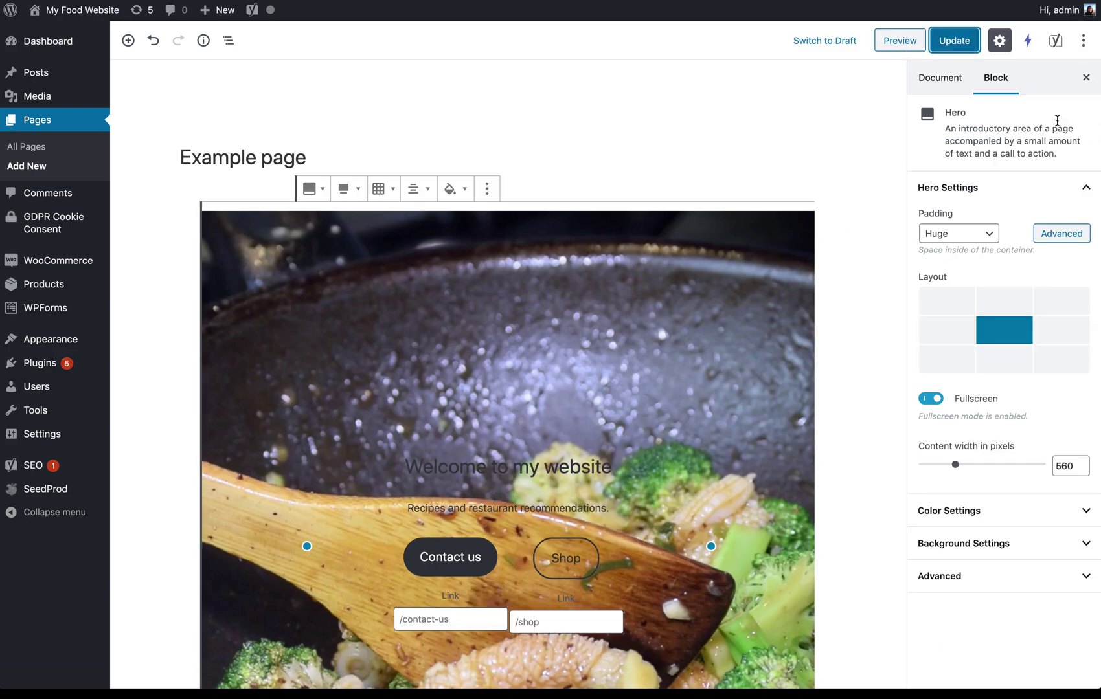
{"action": "left_click", "coordinate": [985, 548]}
{"action": "scroll", "coordinate": [1019, 538], "scroll_direction": "down", "scroll_amount": 1}
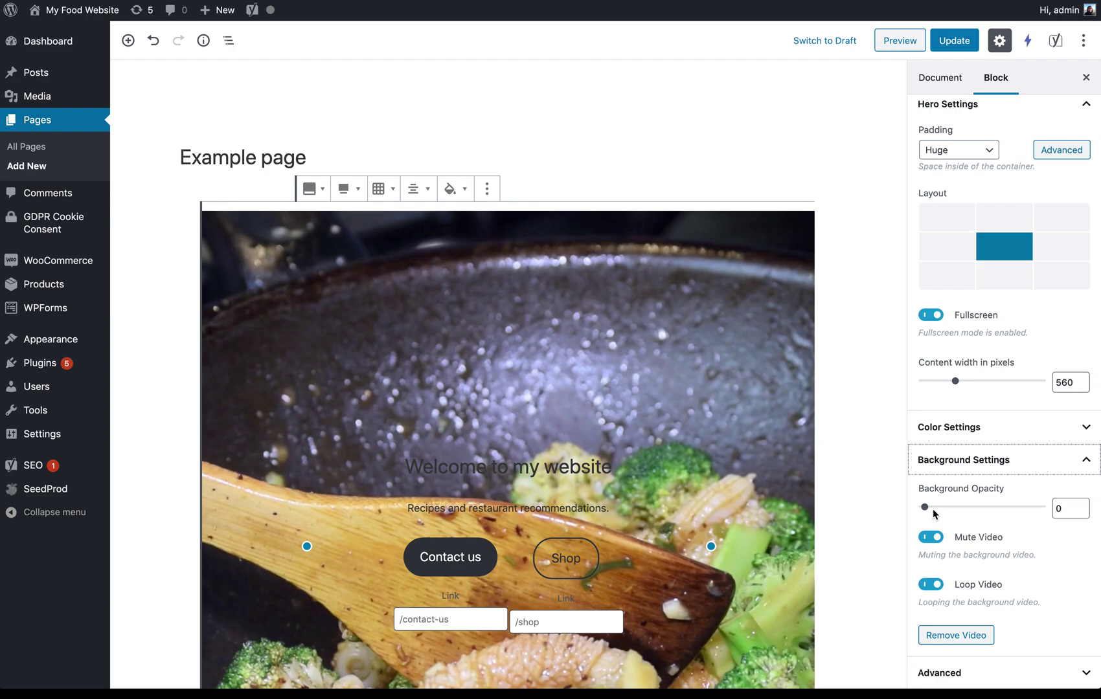
{"action": "left_click", "coordinate": [1062, 516]}
{"action": "key", "text": "BackSpace"}
Step: Enter background opacity 50 and make the hero heading and tagline text white
{"action": "type", "text": "50"}
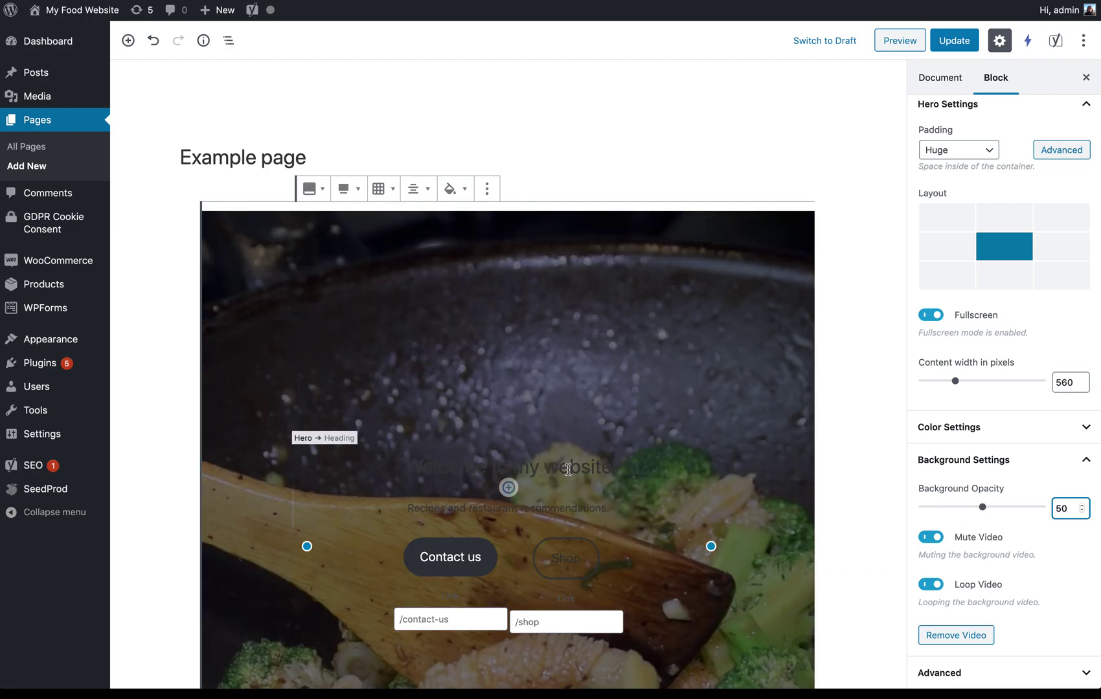
{"action": "left_click", "coordinate": [509, 485]}
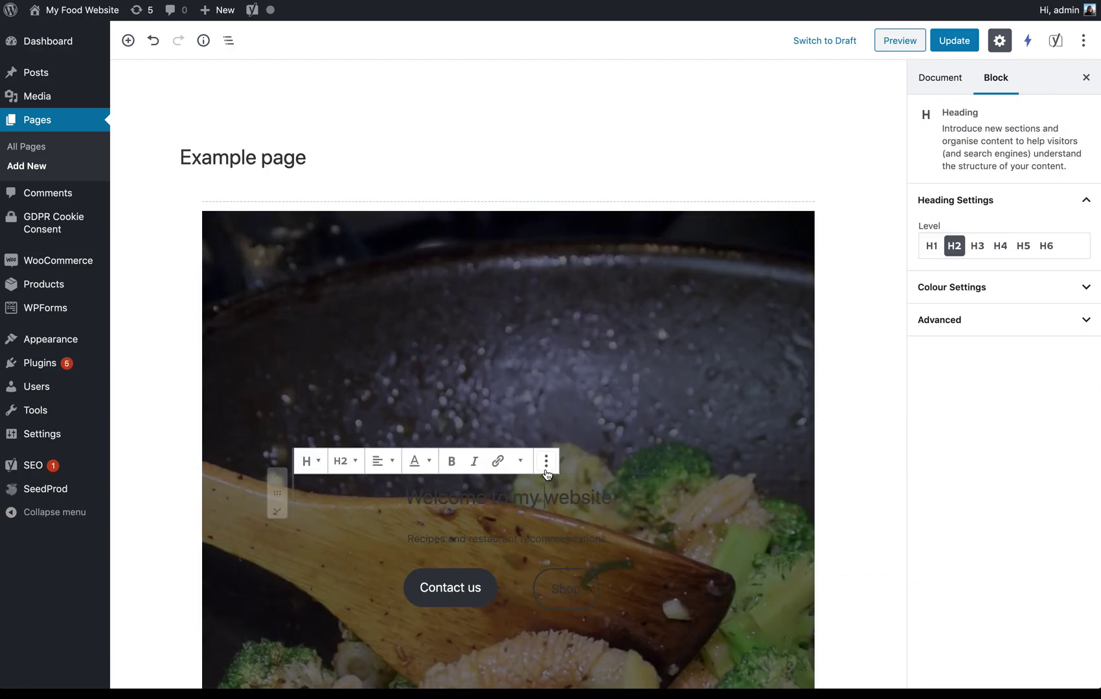
{"action": "triple_click", "coordinate": [484, 497]}
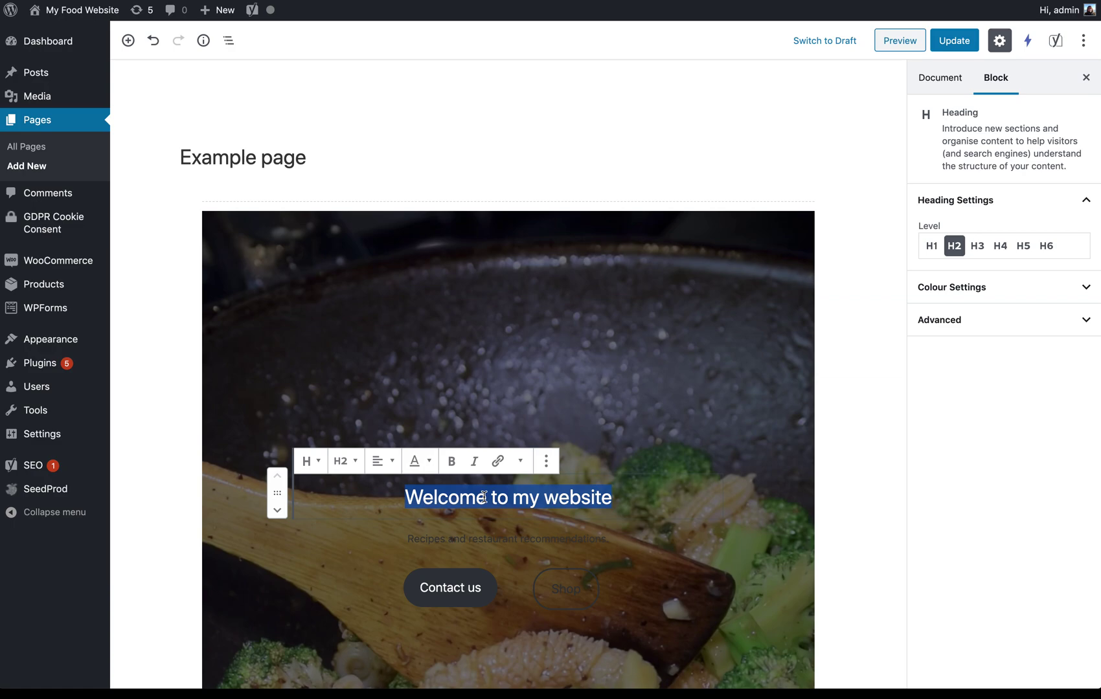
{"action": "left_click", "coordinate": [1003, 287]}
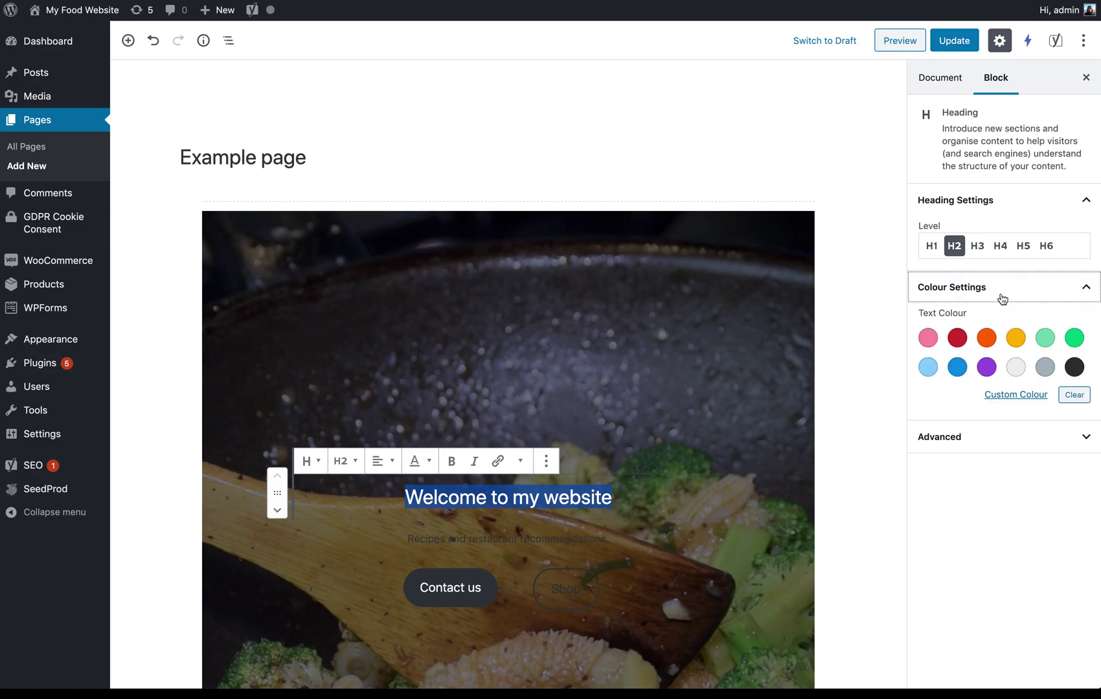
{"action": "left_click", "coordinate": [1015, 368]}
{"action": "triple_click", "coordinate": [481, 537]}
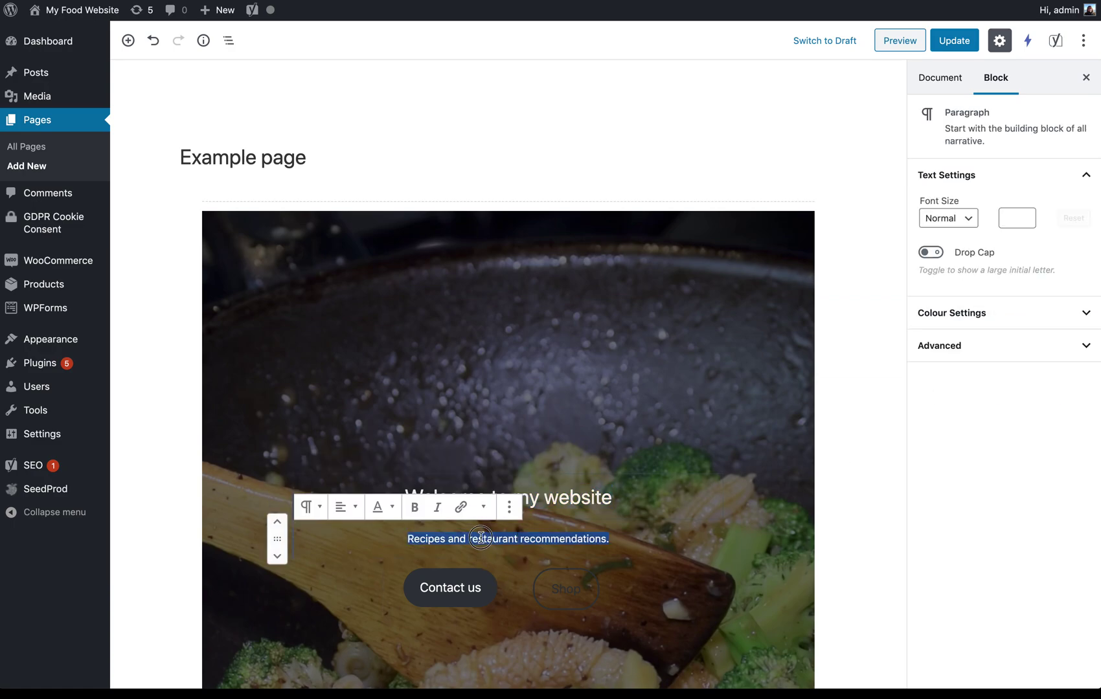
{"action": "left_click", "coordinate": [992, 316]}
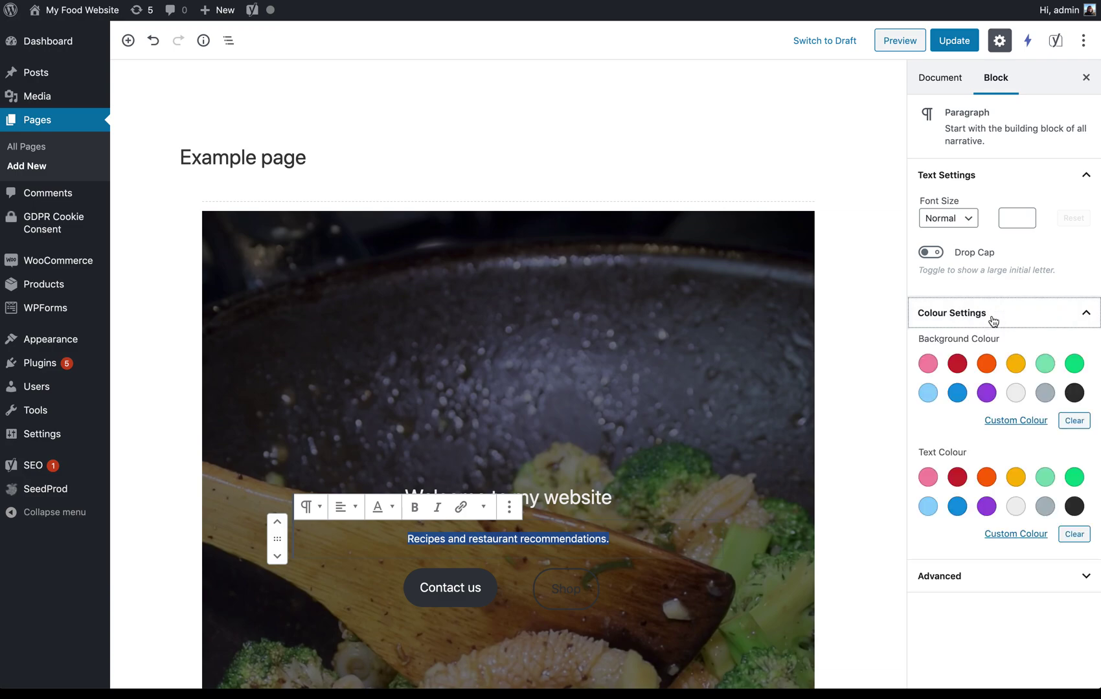
{"action": "left_click", "coordinate": [1015, 506]}
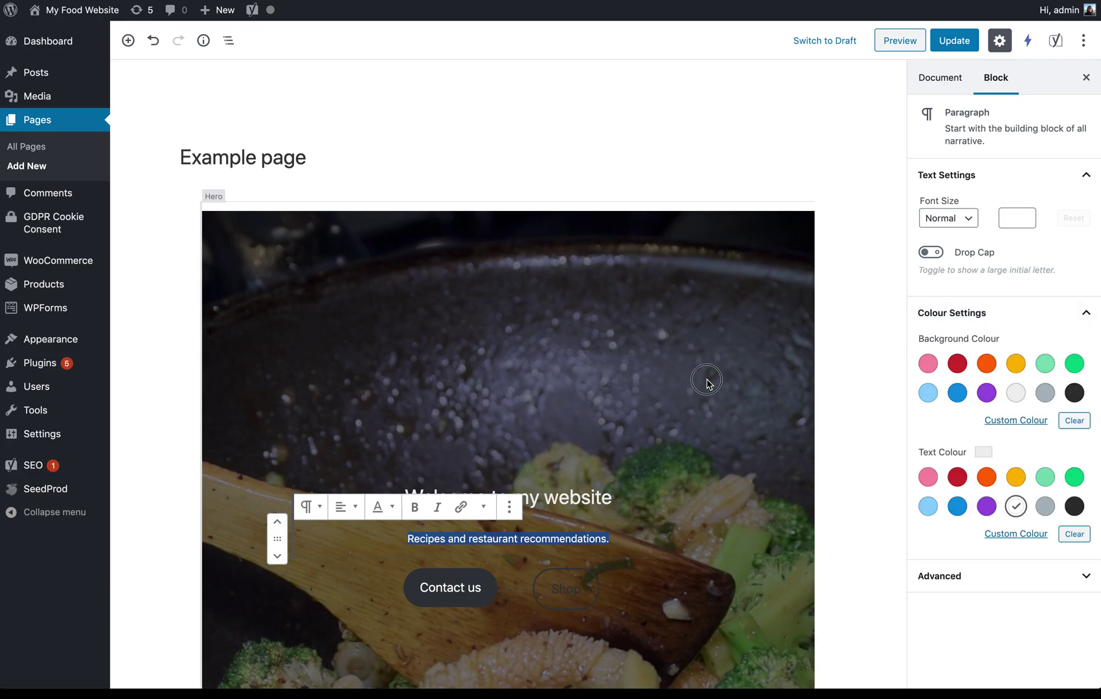
Step: Give the Shop button a white background colour
{"action": "left_click", "coordinate": [710, 383]}
{"action": "left_click", "coordinate": [590, 550]}
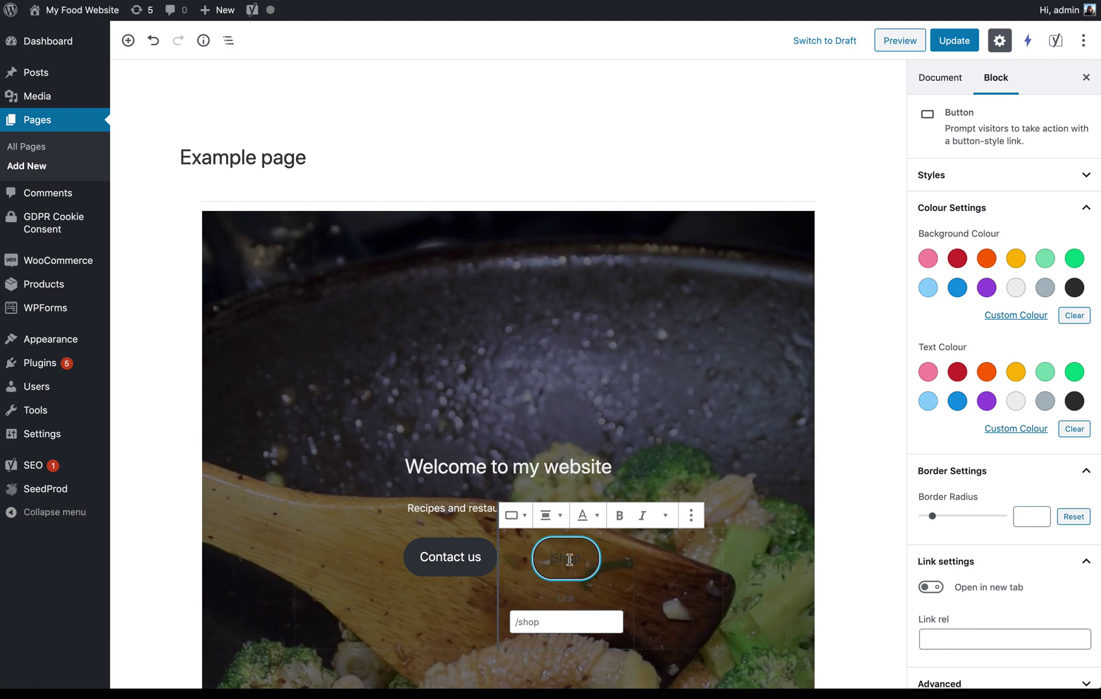
{"action": "left_click", "coordinate": [1015, 288]}
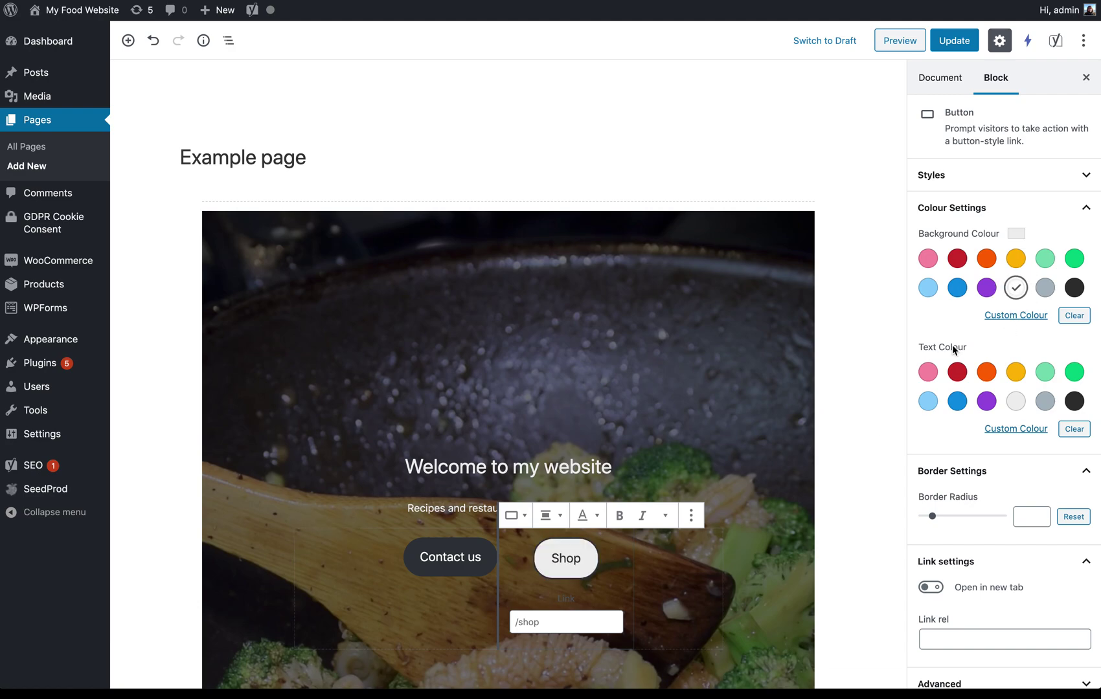
{"action": "left_click", "coordinate": [303, 314]}
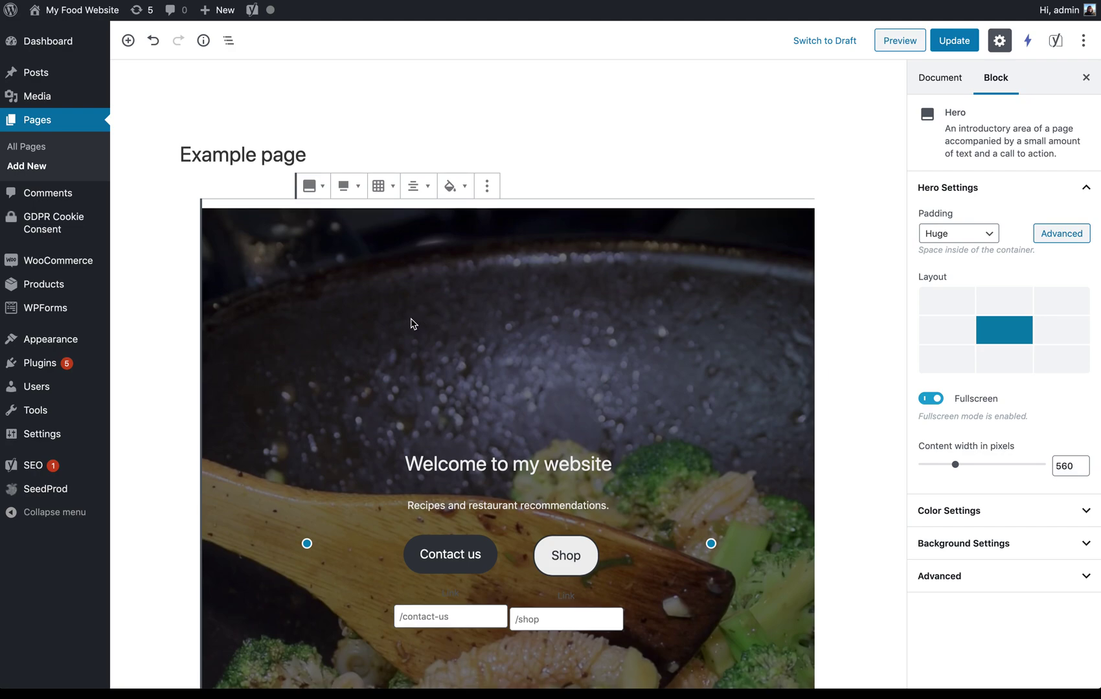
Step: Inspect the Welcome heading's block options and heading levels, leaving them unchanged
{"action": "scroll", "coordinate": [427, 337], "scroll_direction": "down", "scroll_amount": 3}
{"action": "left_click", "coordinate": [492, 382]}
{"action": "left_click", "coordinate": [546, 371]}
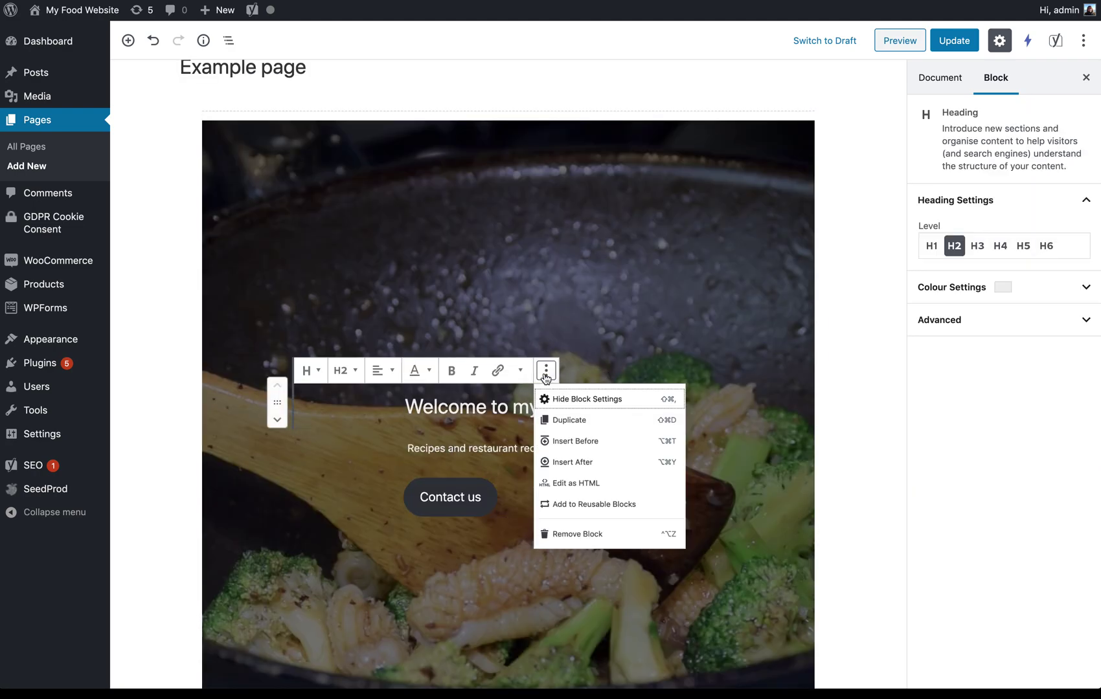
{"action": "left_click", "coordinate": [487, 408]}
{"action": "triple_click", "coordinate": [489, 408]}
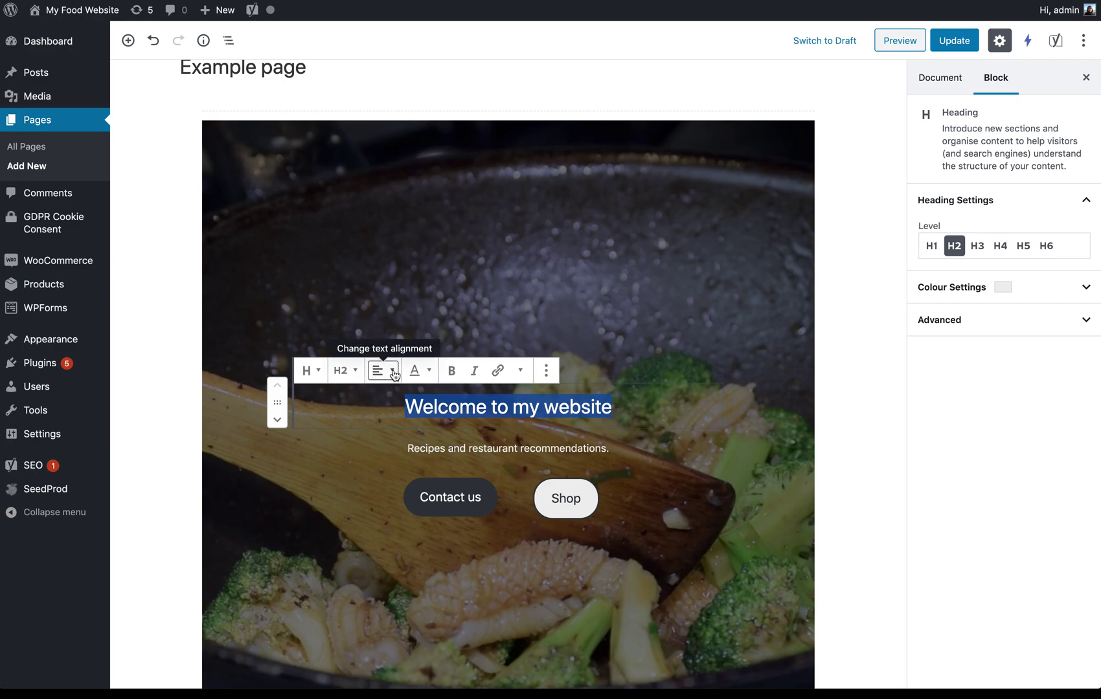
{"action": "left_click", "coordinate": [354, 375]}
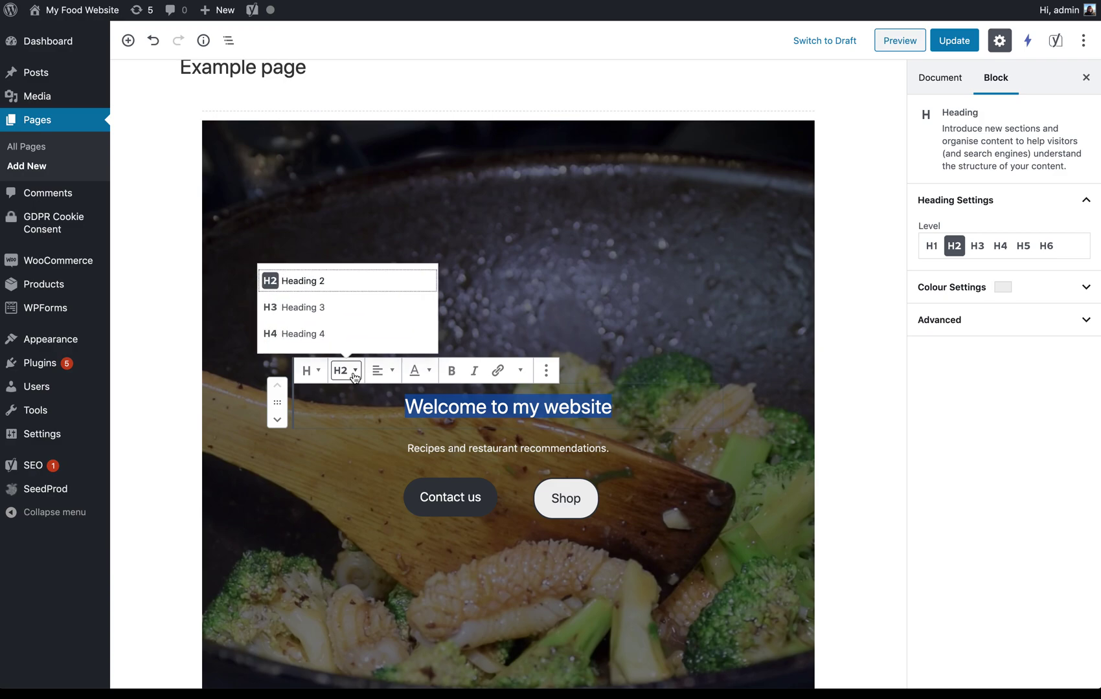
{"action": "left_click", "coordinate": [623, 297]}
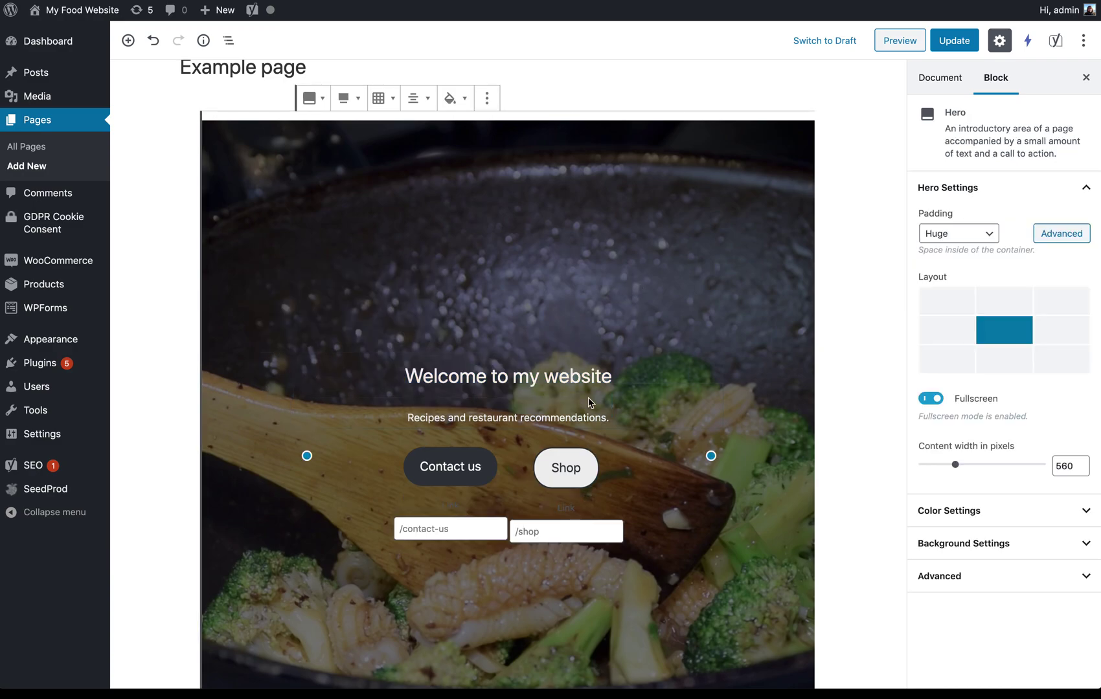
Step: Set the hero tagline paragraph to the Medium font size (20)
{"action": "left_click", "coordinate": [518, 421]}
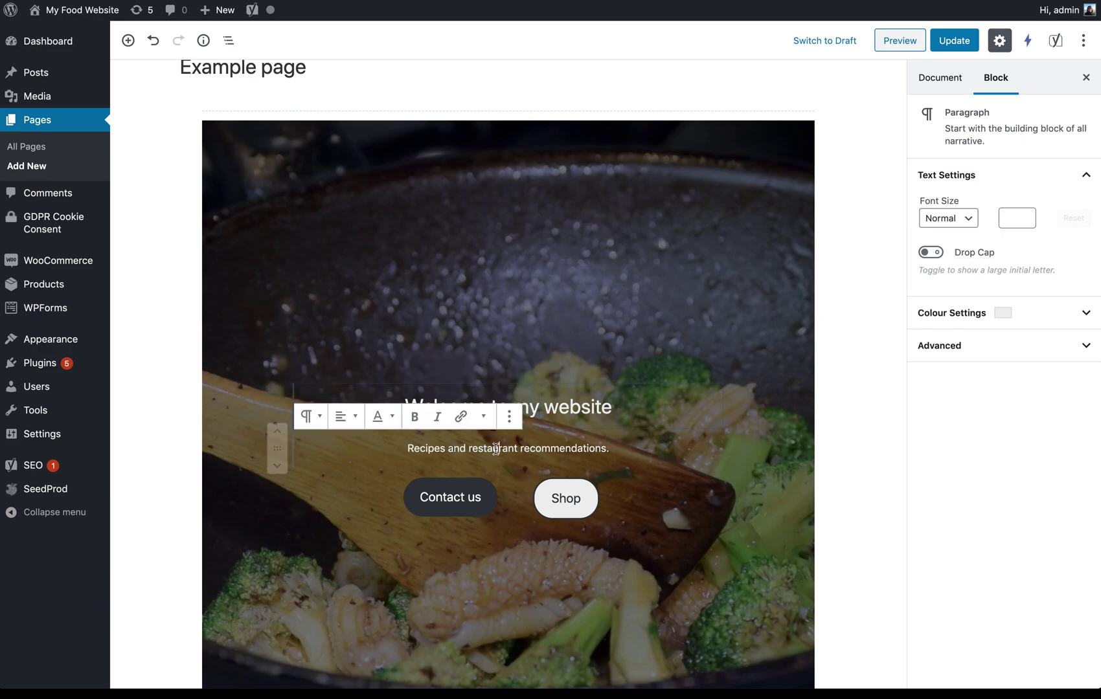
{"action": "double_click", "coordinate": [495, 448]}
{"action": "left_click", "coordinate": [965, 224]}
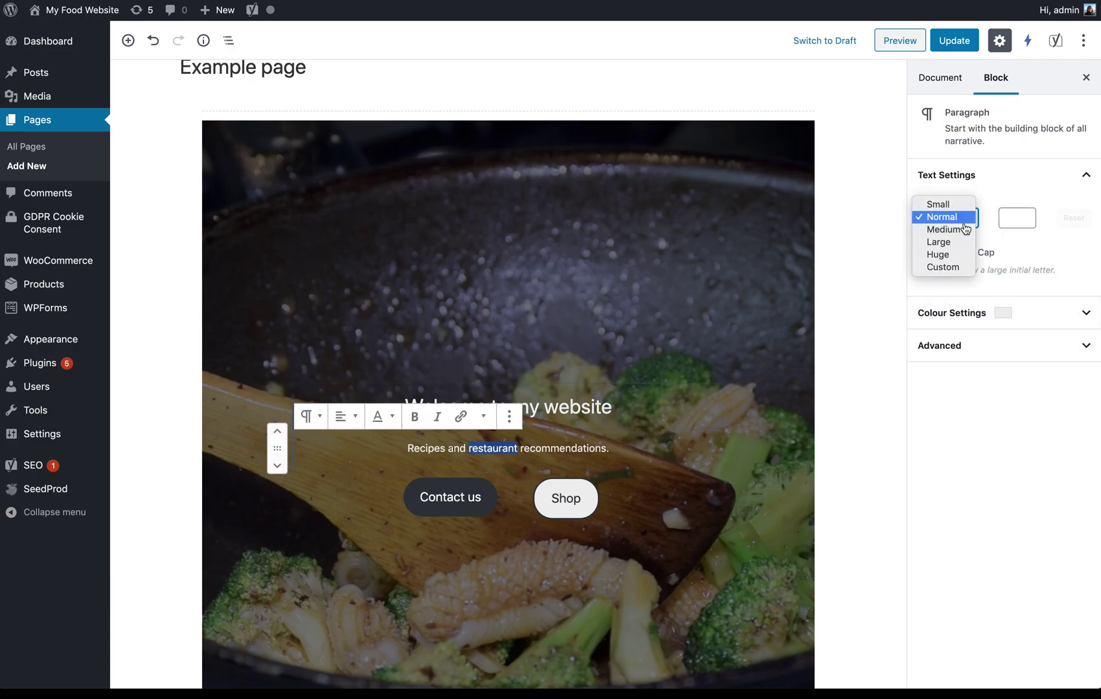
{"action": "left_click", "coordinate": [950, 230]}
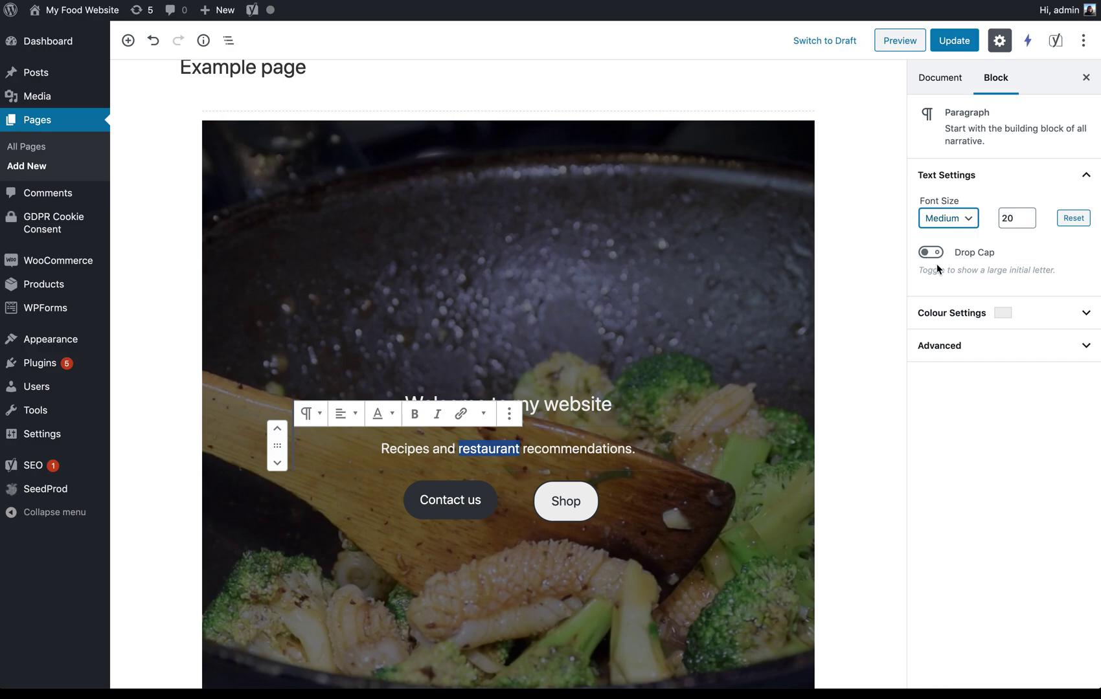
{"action": "left_click", "coordinate": [433, 305]}
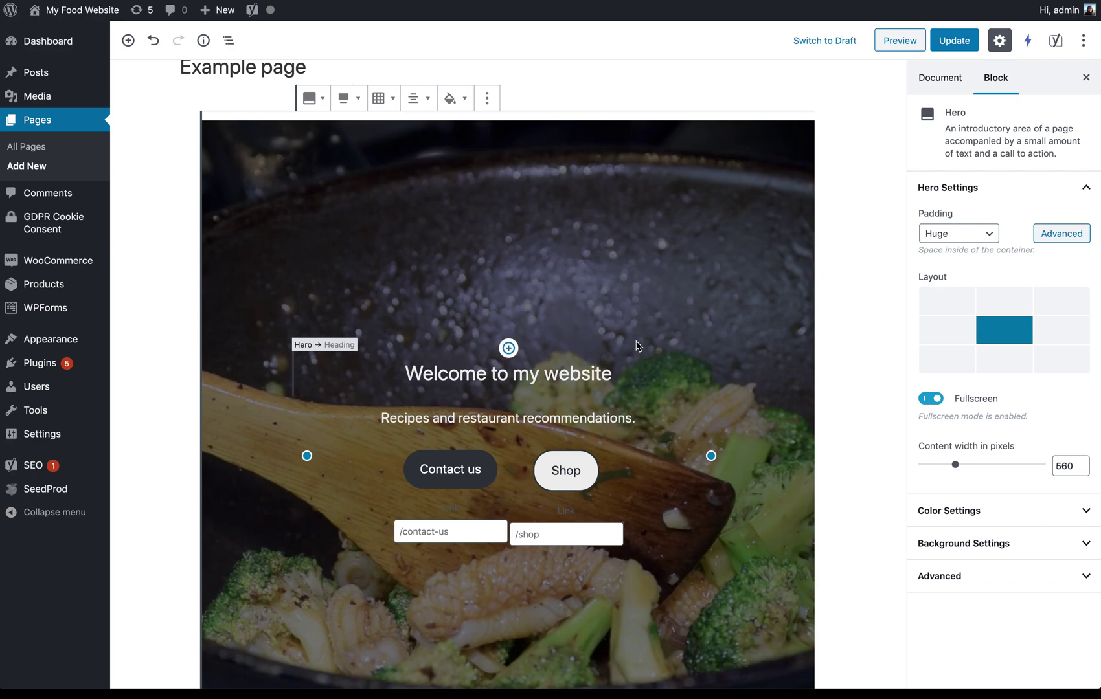
Step: Update the Example page to save the styled hero changes
{"action": "left_click", "coordinate": [965, 43]}
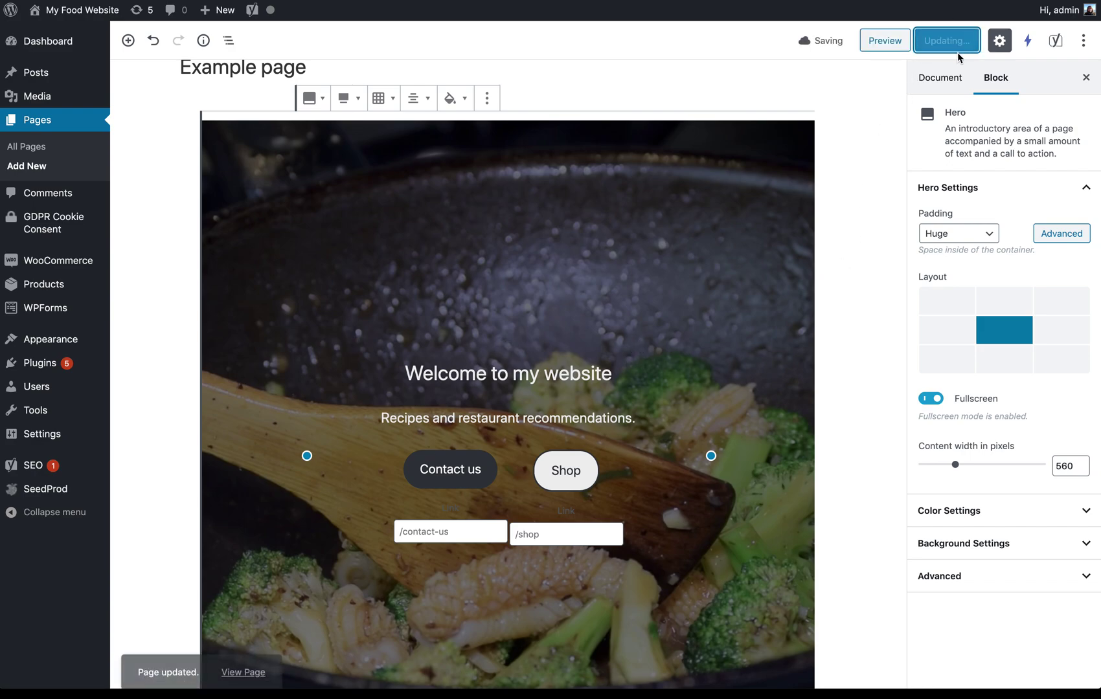